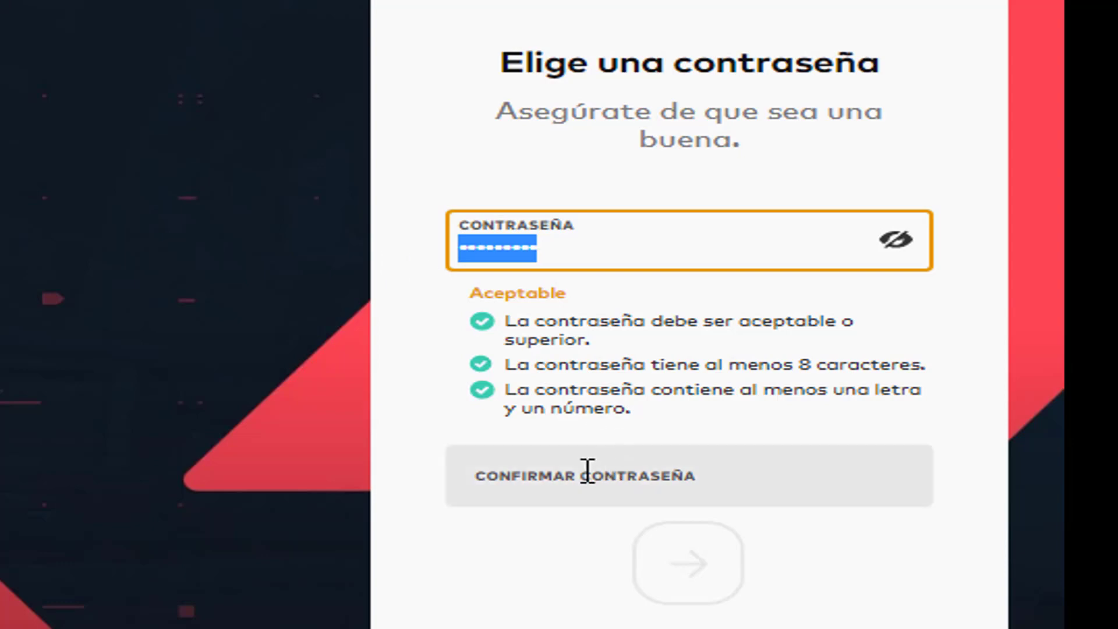
Retype the account password in the Confirmar contraseña field and submit it
click(561, 479)
text(••)
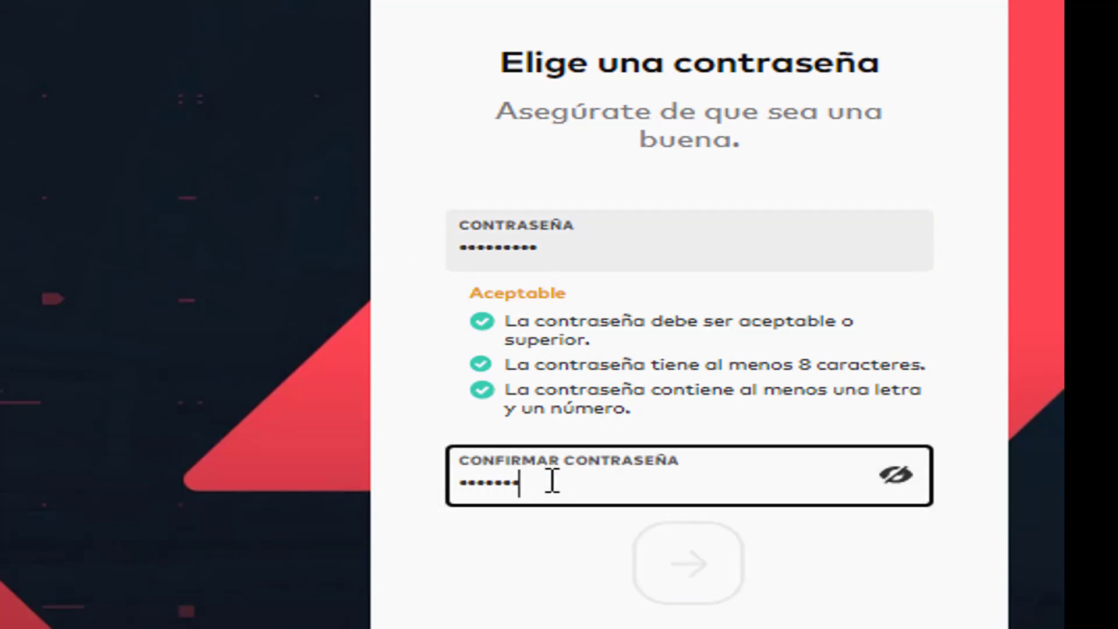
text(••••••••)
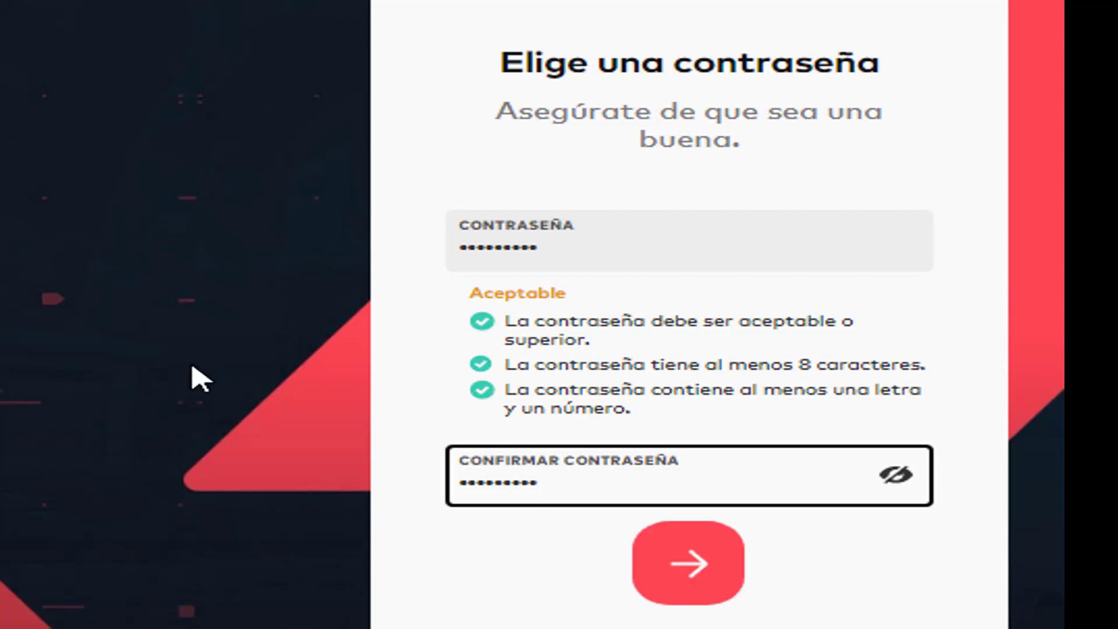
click(701, 584)
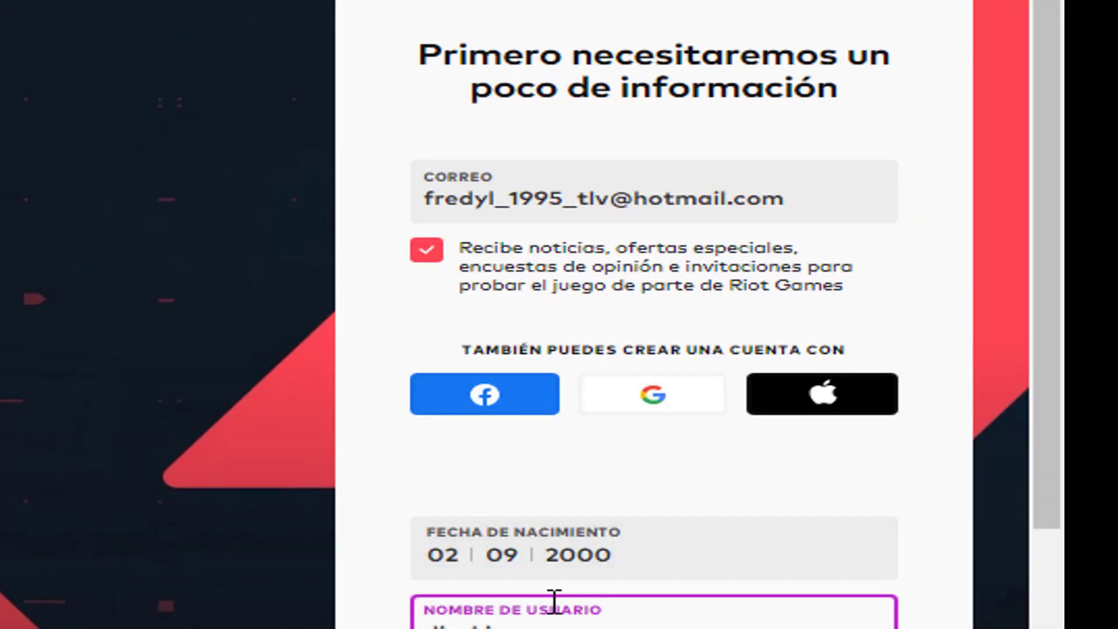
Append 2022 to the username, copy it, and submit the account details
scroll(554, 609, down, 3)
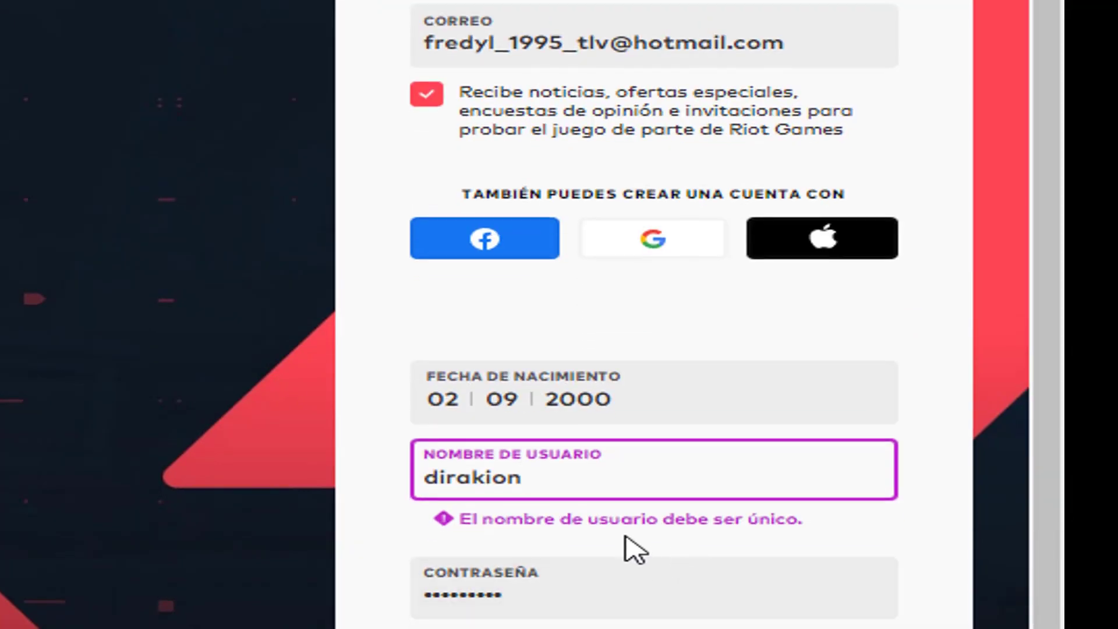
scroll(624, 526, down, 3)
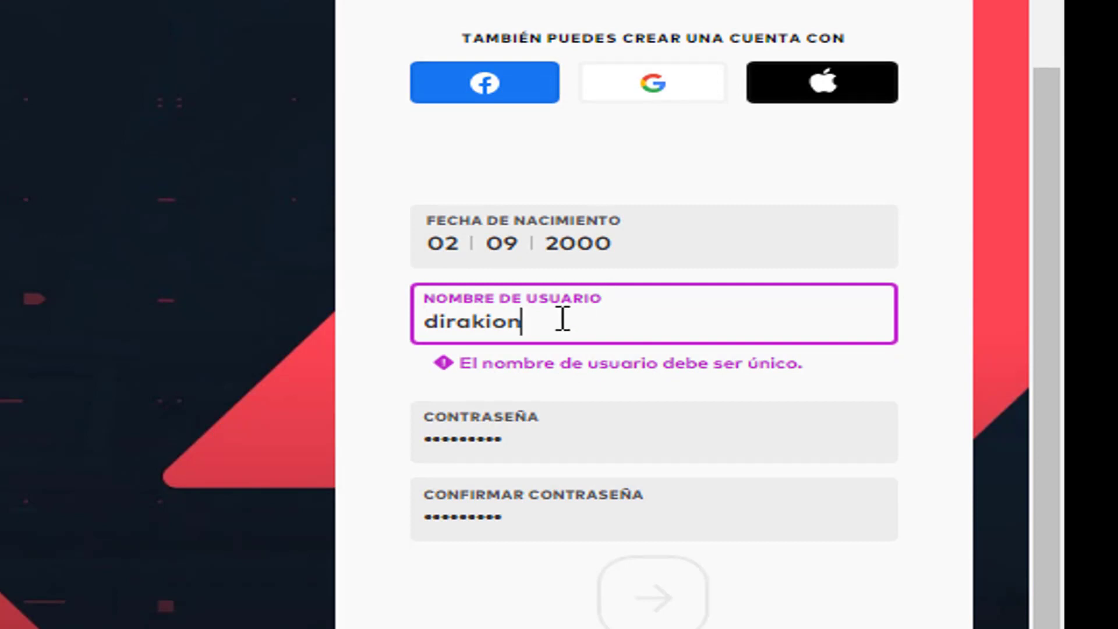
text(2022)
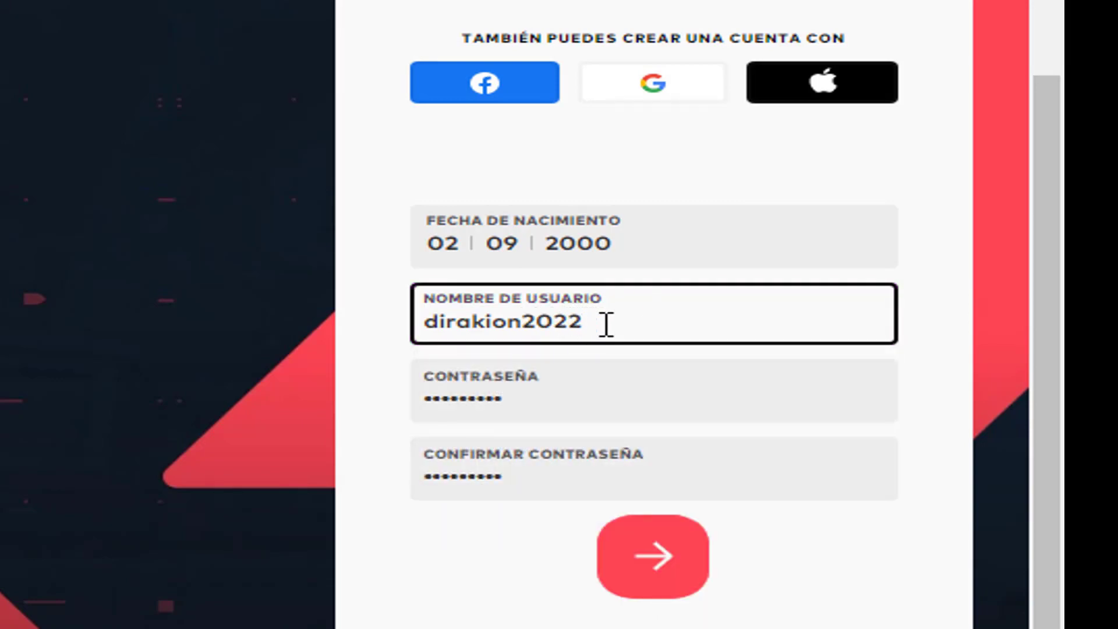
drag(604, 319, 417, 337)
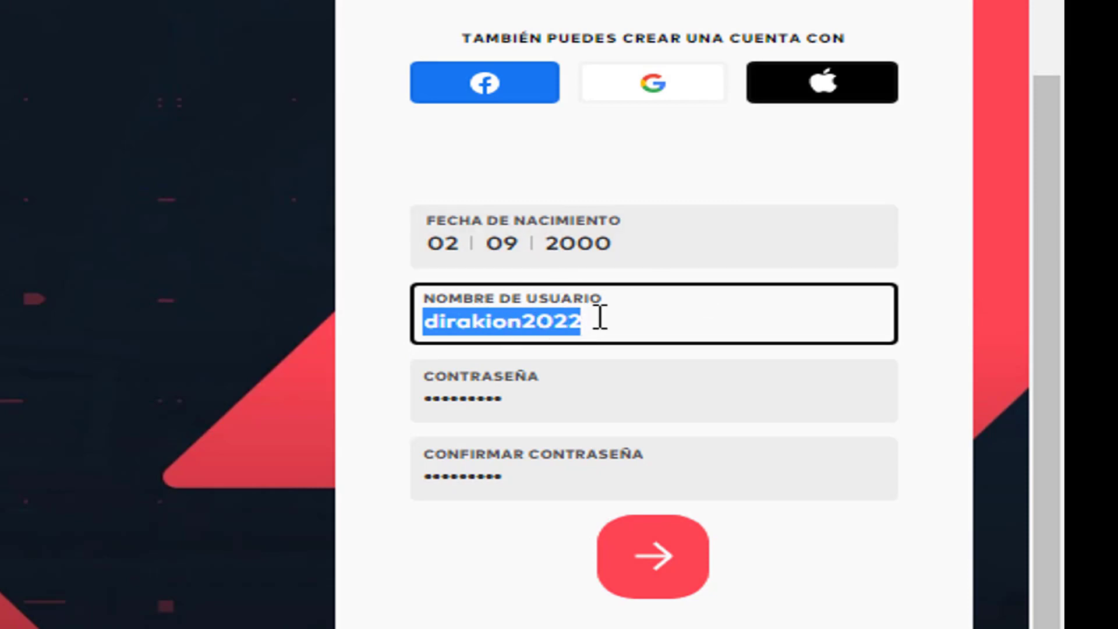
right_click(506, 320)
click(619, 376)
click(656, 563)
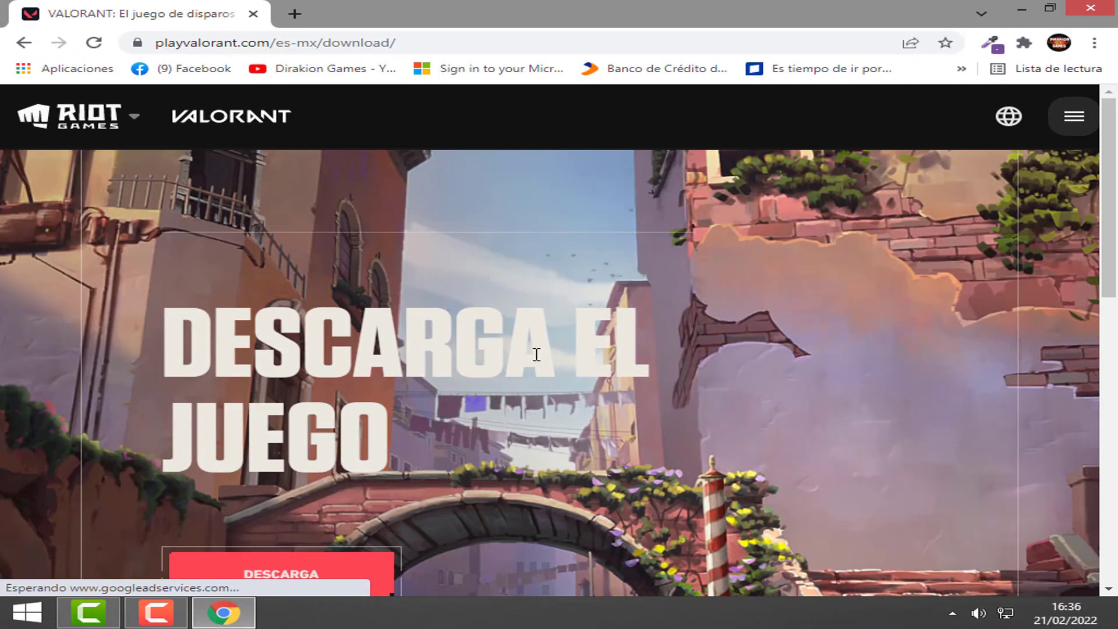
Download Install VALORANT.exe from playvalorant.com and show it in the Descargas folder
scroll(474, 382, down, 3)
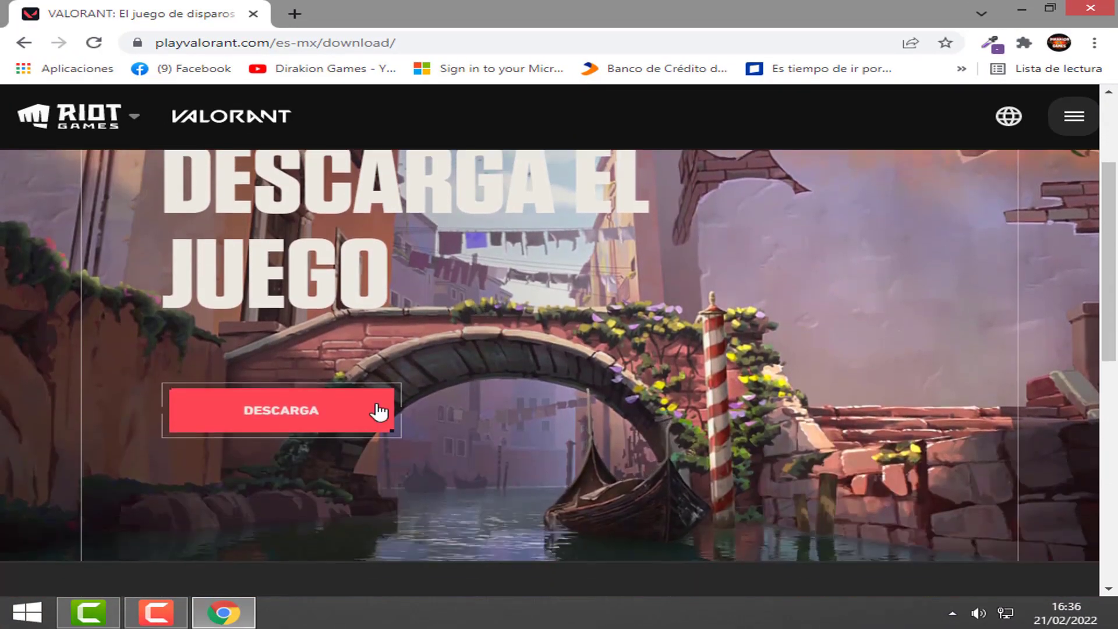
click(295, 415)
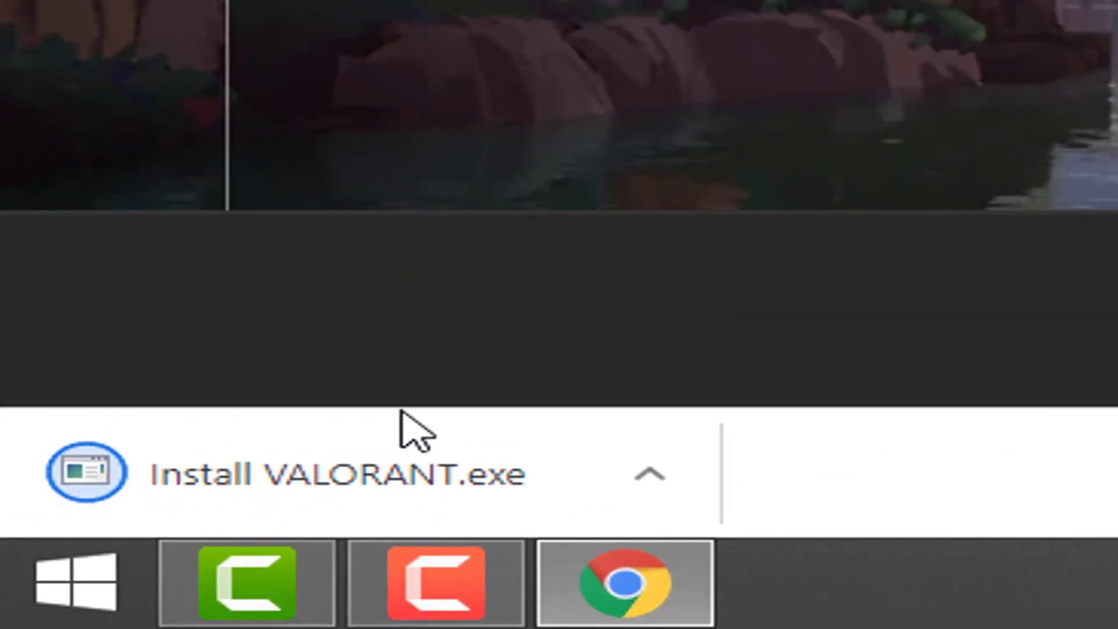
scroll(536, 295, down, 2)
scroll(589, 284, up, 1)
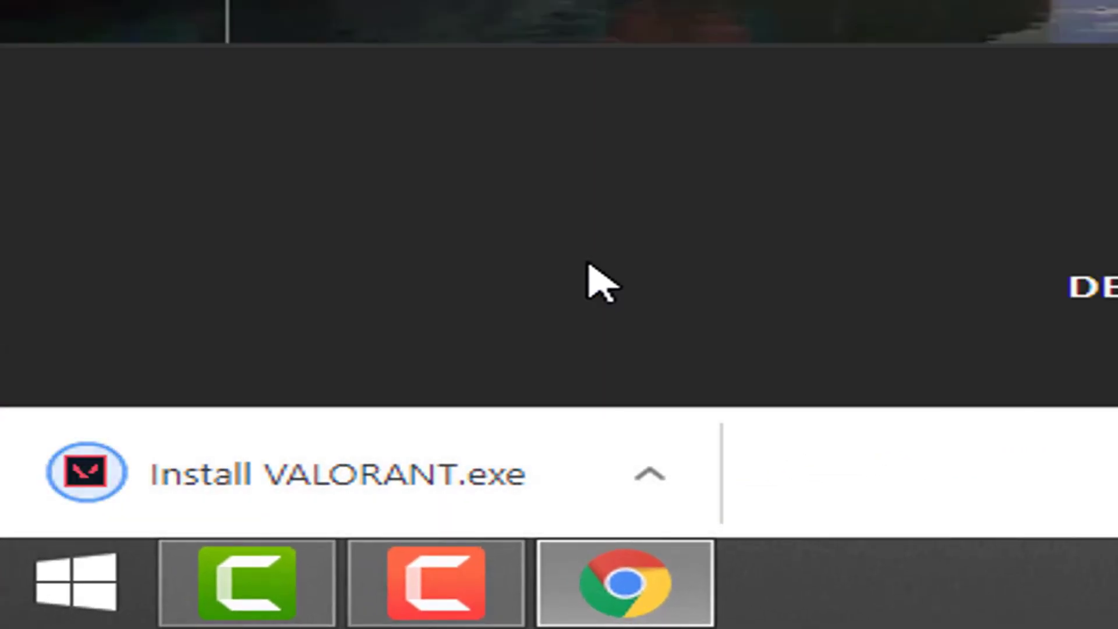
scroll(588, 265, up, 3)
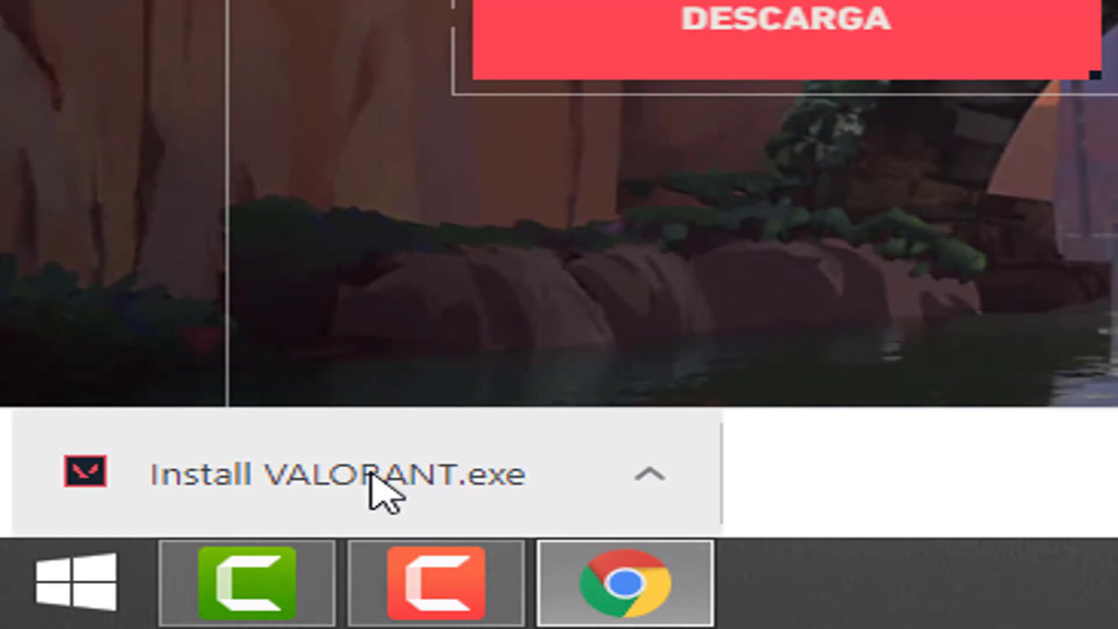
click(654, 473)
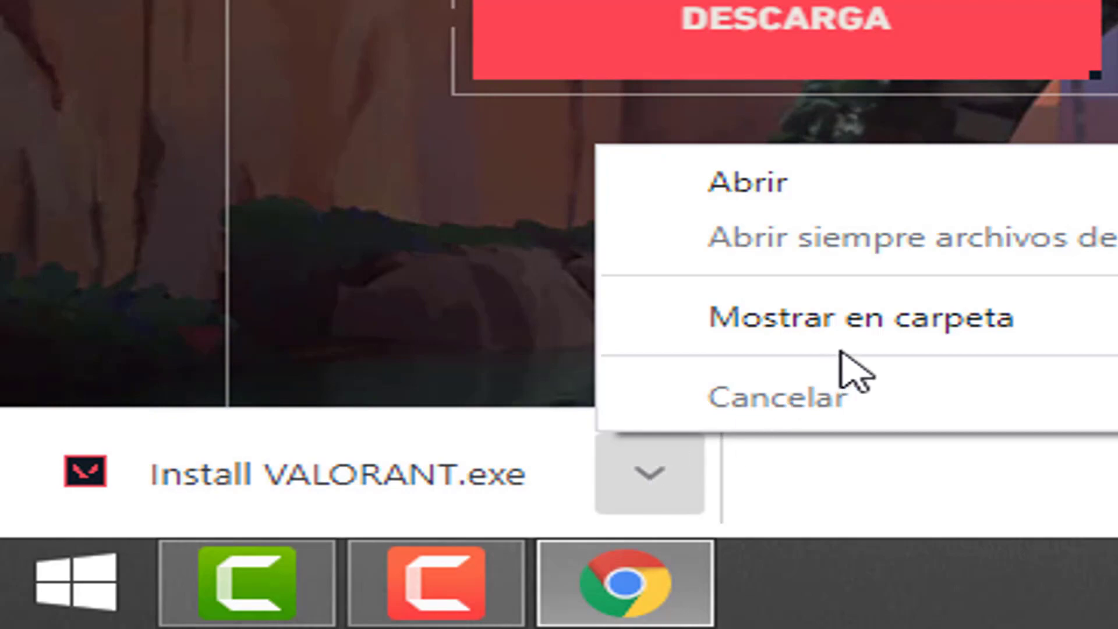
click(869, 340)
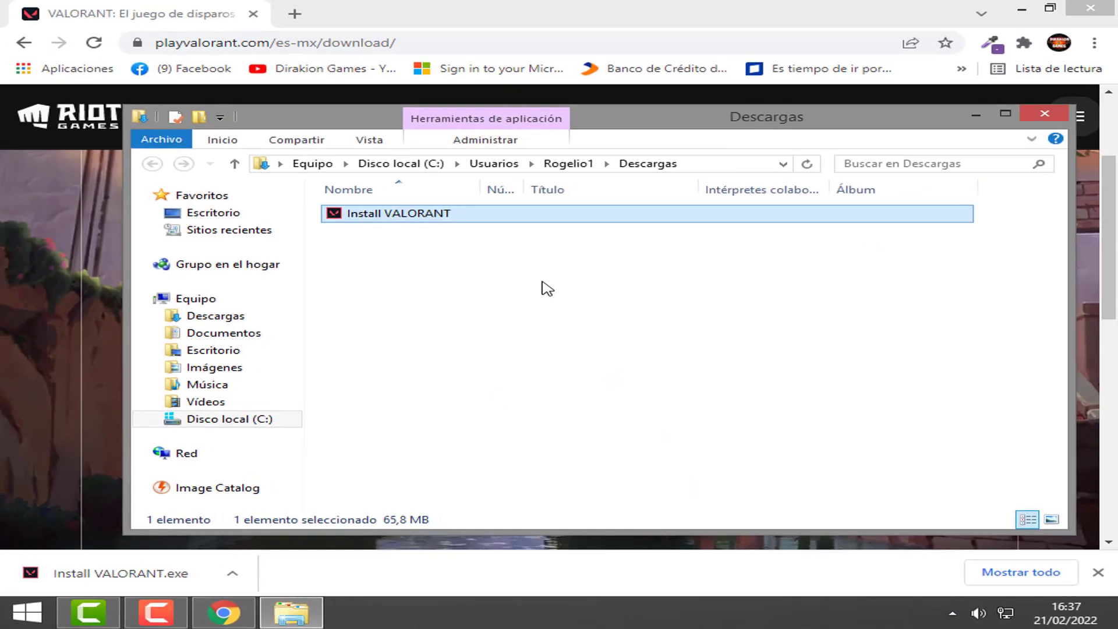
Move the Install VALORANT file from Descargas onto the desktop
click(1021, 9)
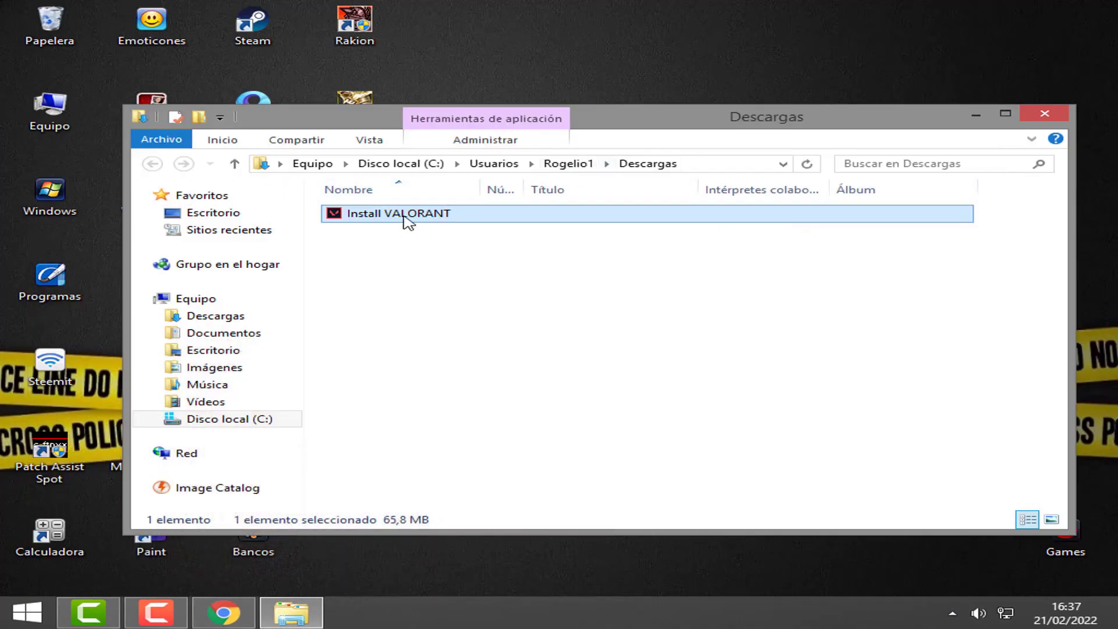
drag(674, 107, 570, 197)
click(1059, 116)
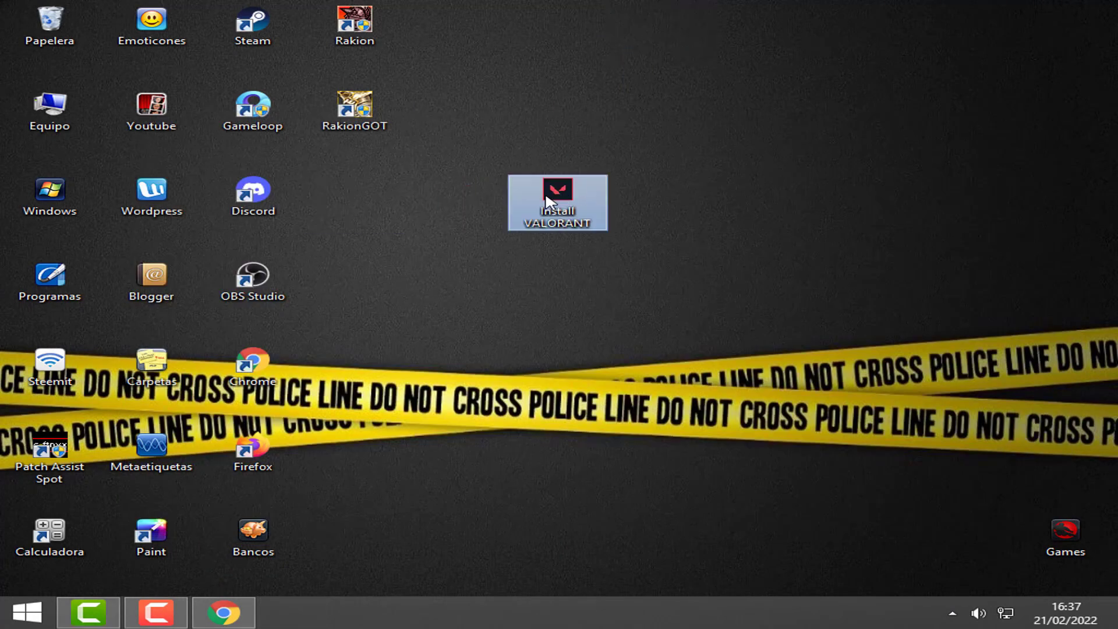
Run the Install VALORANT file as administrator
right_click(547, 201)
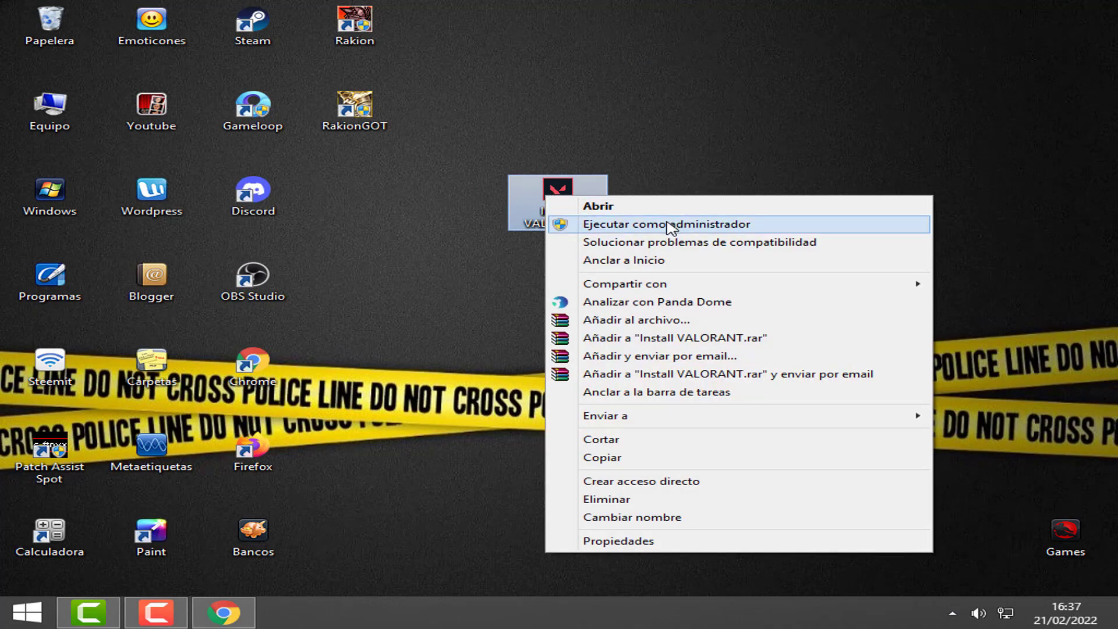
click(671, 226)
click(671, 225)
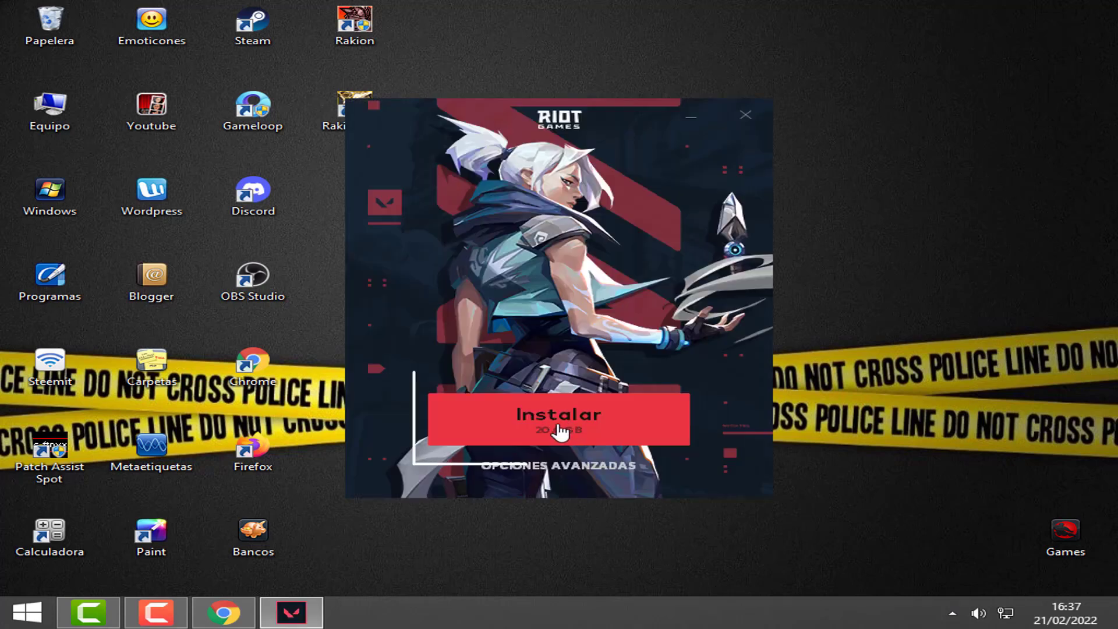
Start the VALORANT installation with the Instalar button
click(546, 429)
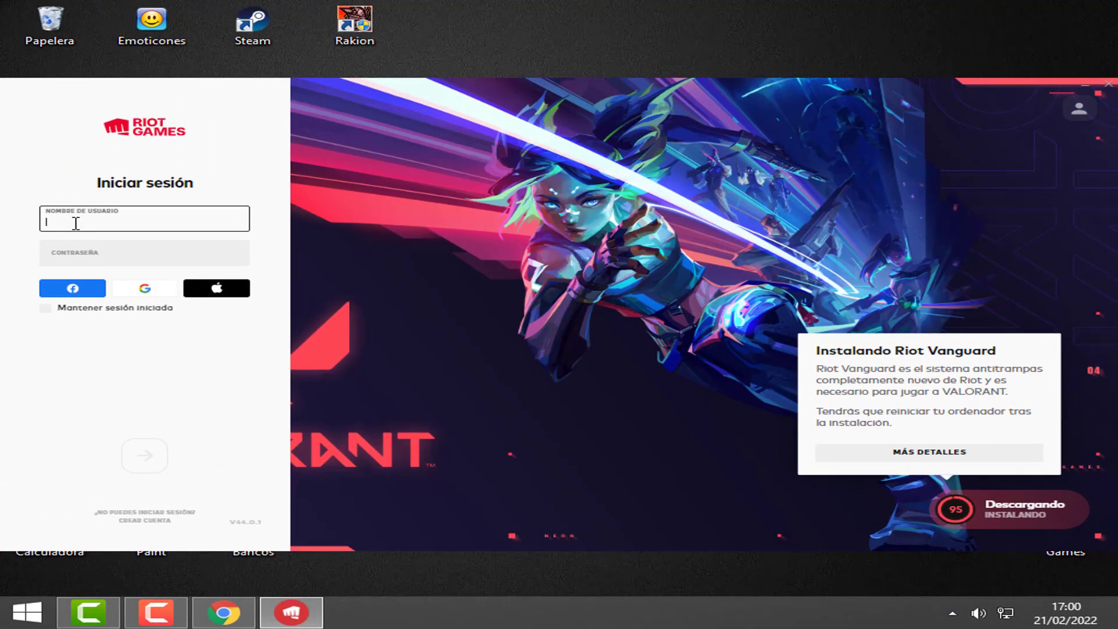
Log in with the new account's username and password, with Mantener sesión iniciada ticked
text(dirakion2022)
key(Tab)
text(••••••••••)
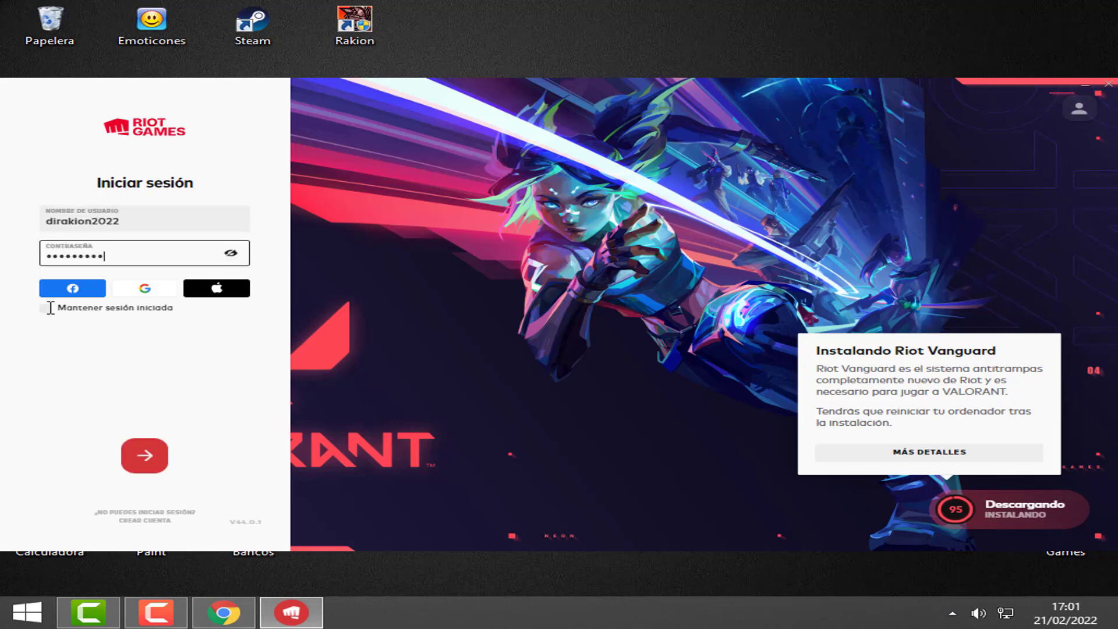
click(50, 307)
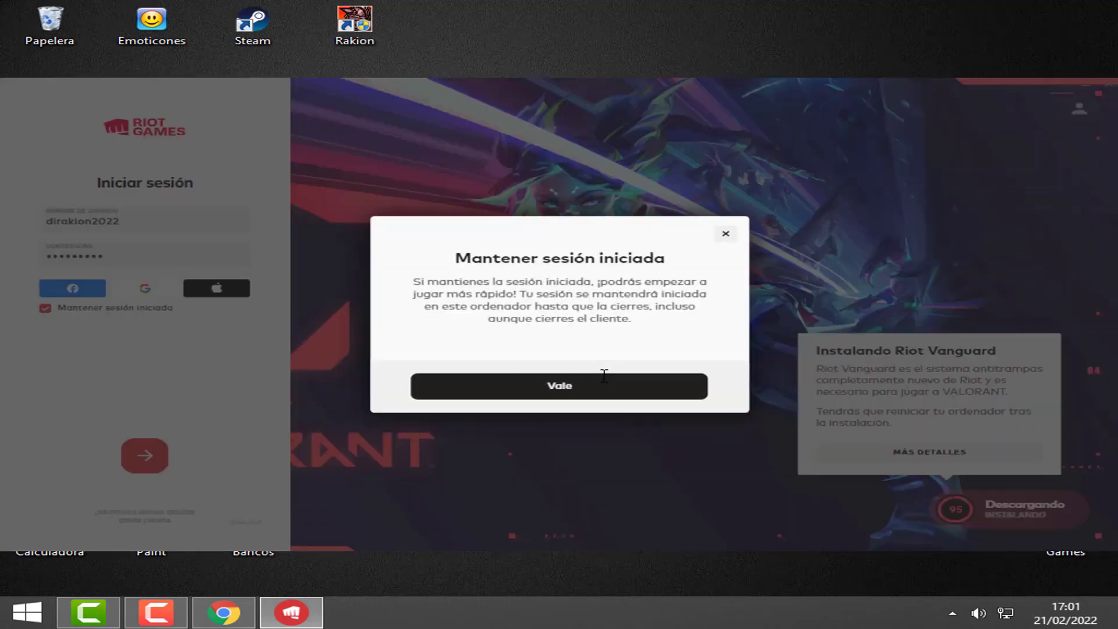
click(575, 385)
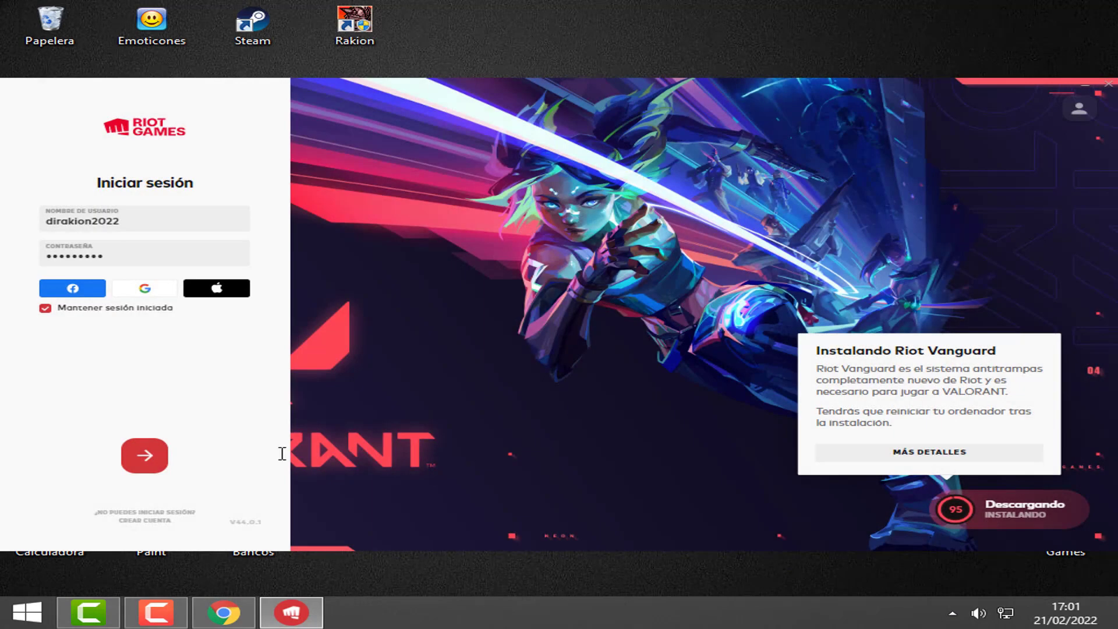
click(149, 456)
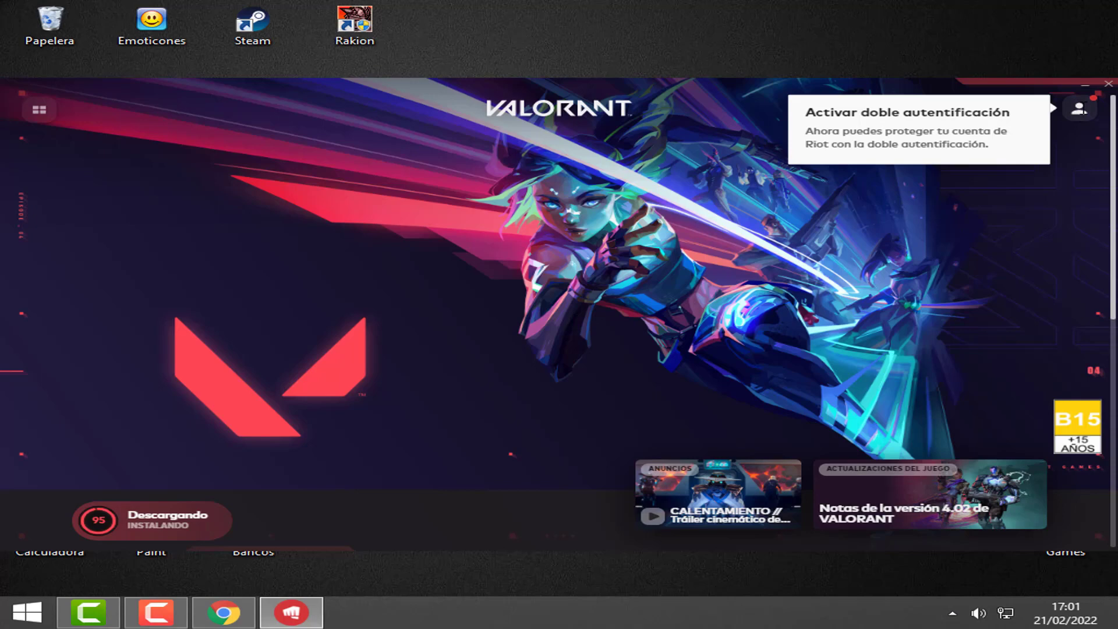
Open and dismiss the account menu, then move the Riot Client window slightly higher
click(1079, 109)
click(1071, 110)
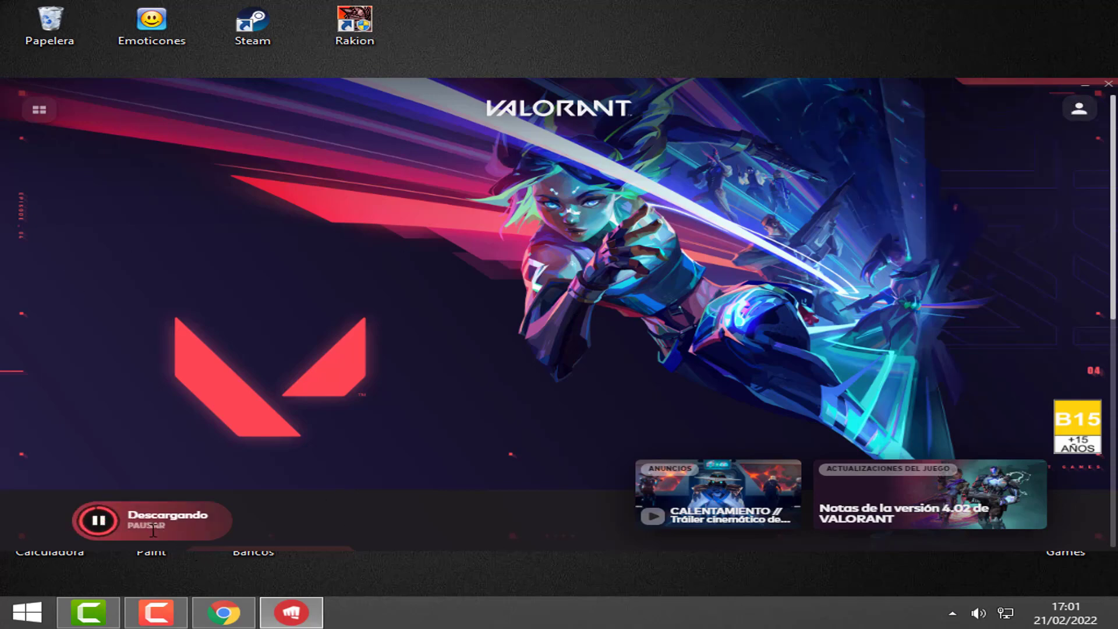
drag(376, 83, 363, 62)
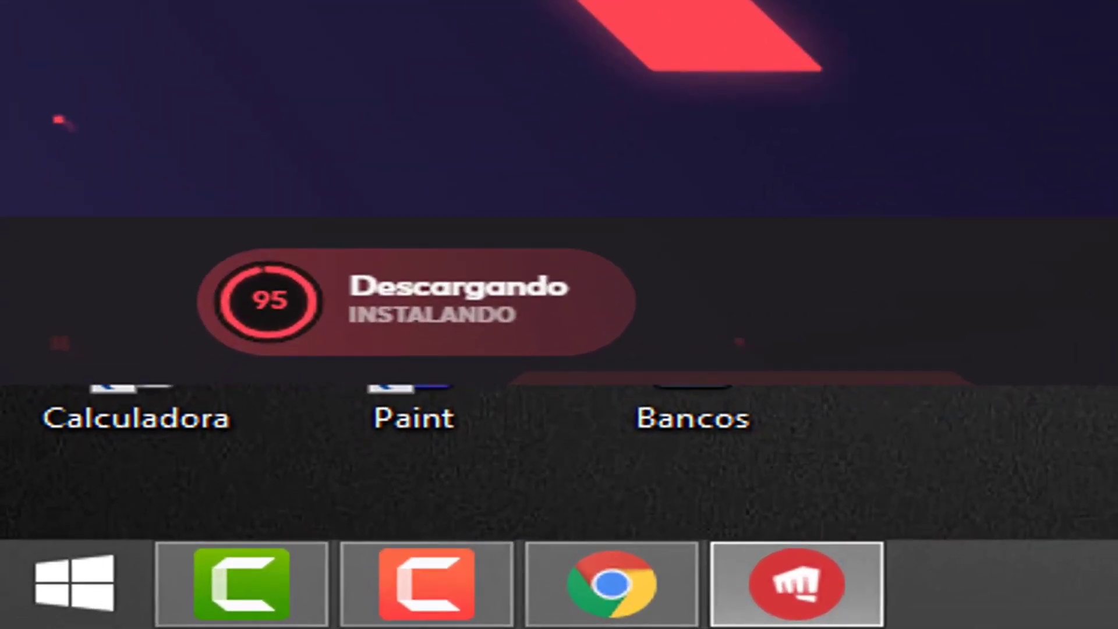
mouse_move(414, 291)
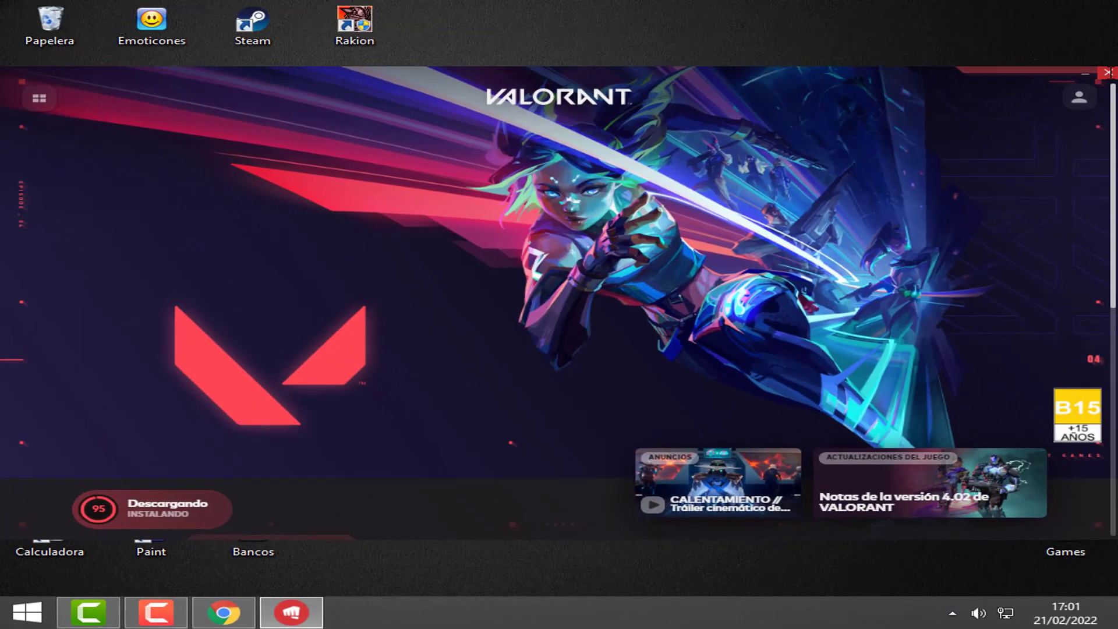
Close the VALORANT launcher and refresh the desktop icons with Actualizar
click(1107, 73)
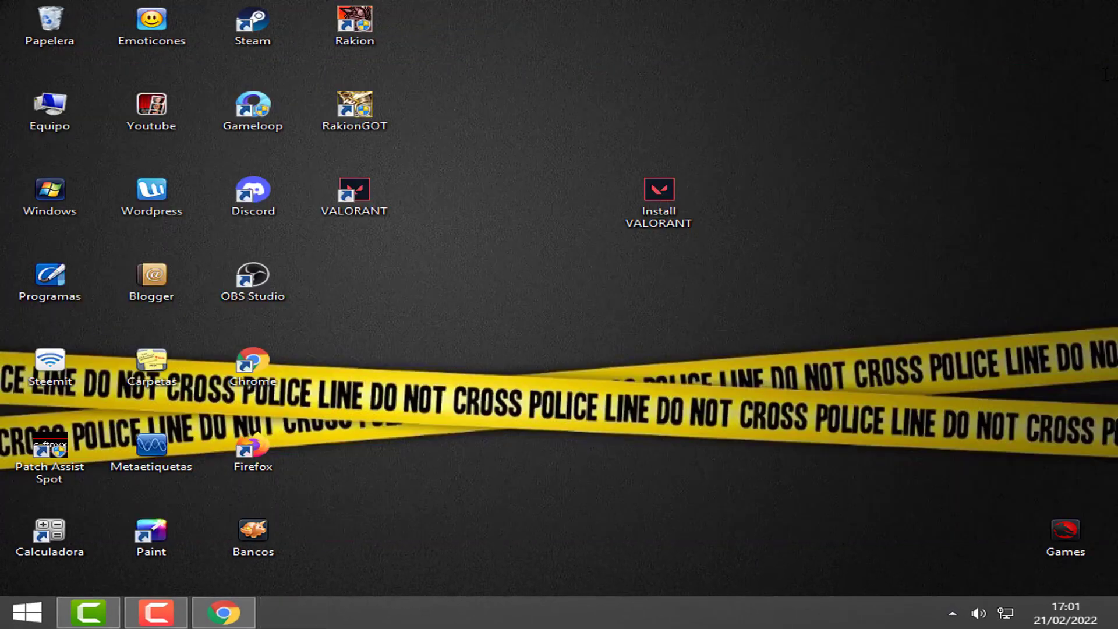
right_click(538, 374)
click(602, 425)
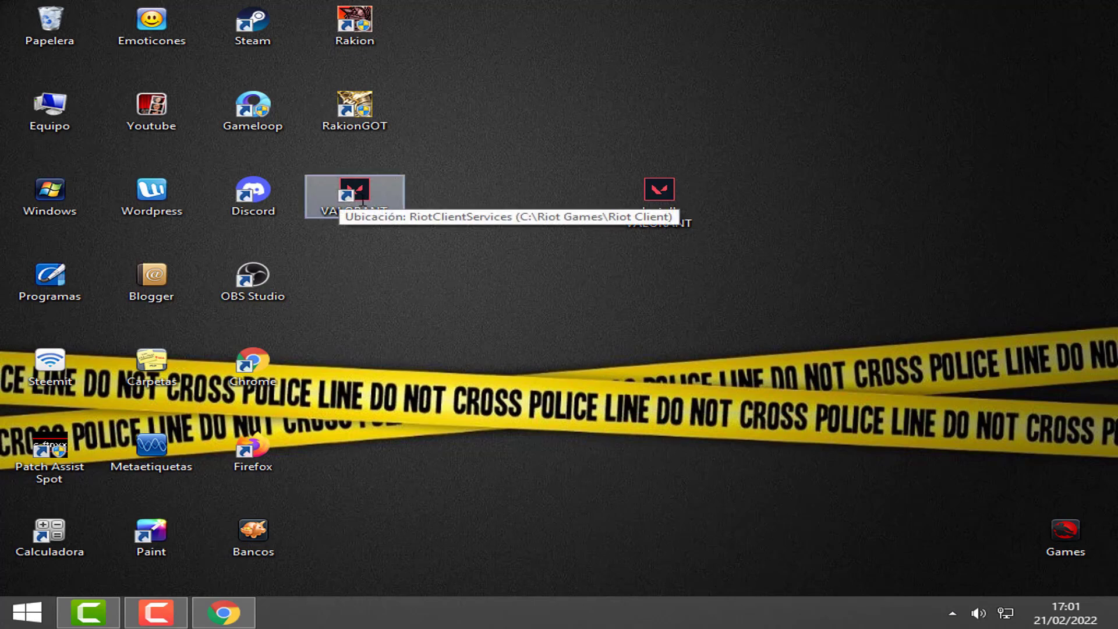
Run the VALORANT desktop shortcut as administrator
click(354, 195)
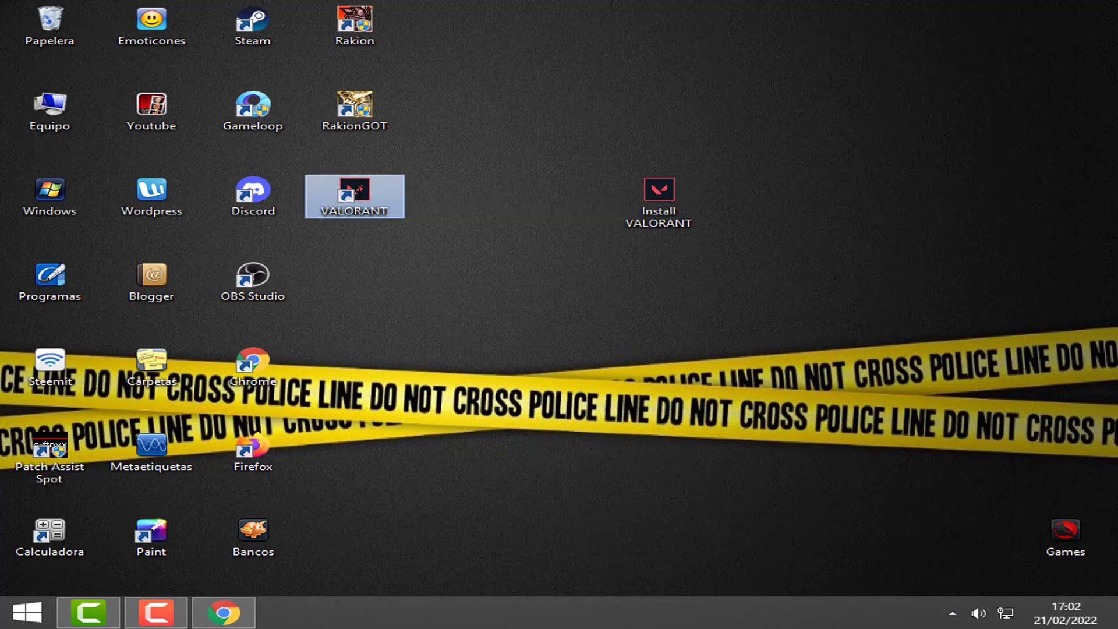
right_click(358, 193)
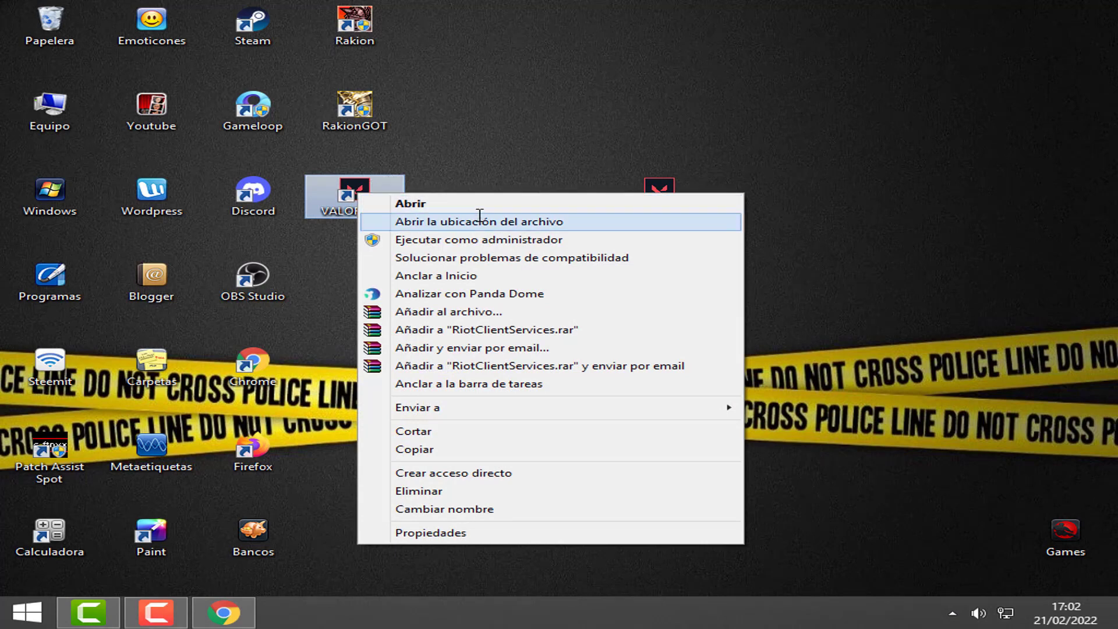
click(471, 239)
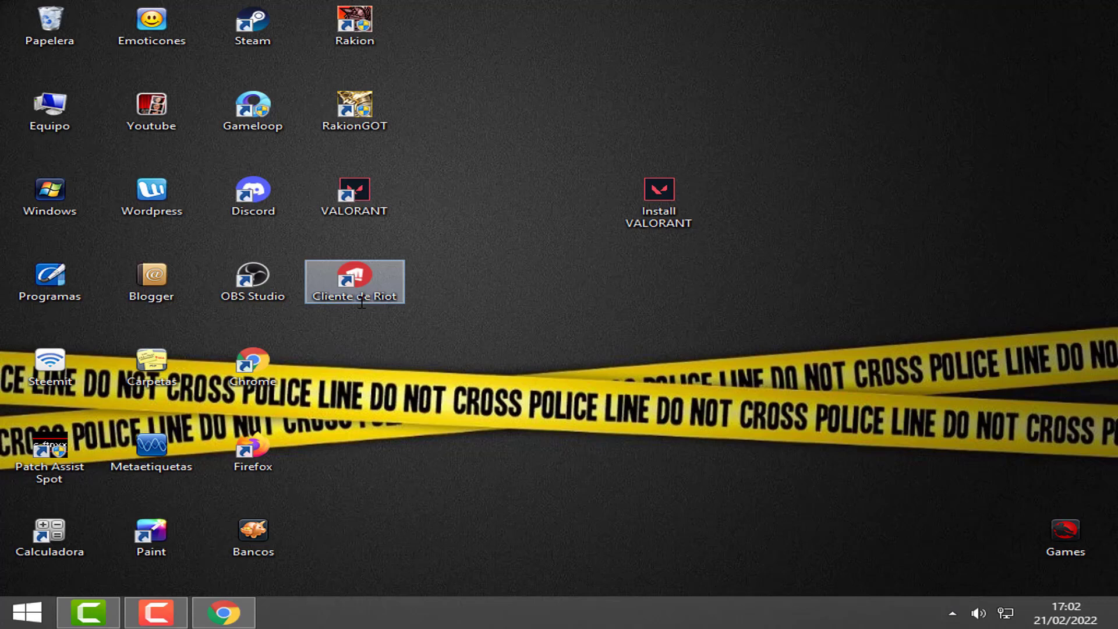
Launch Cliente de Riot from the desktop and wait until VALORANT shows Jugar
double_click(379, 302)
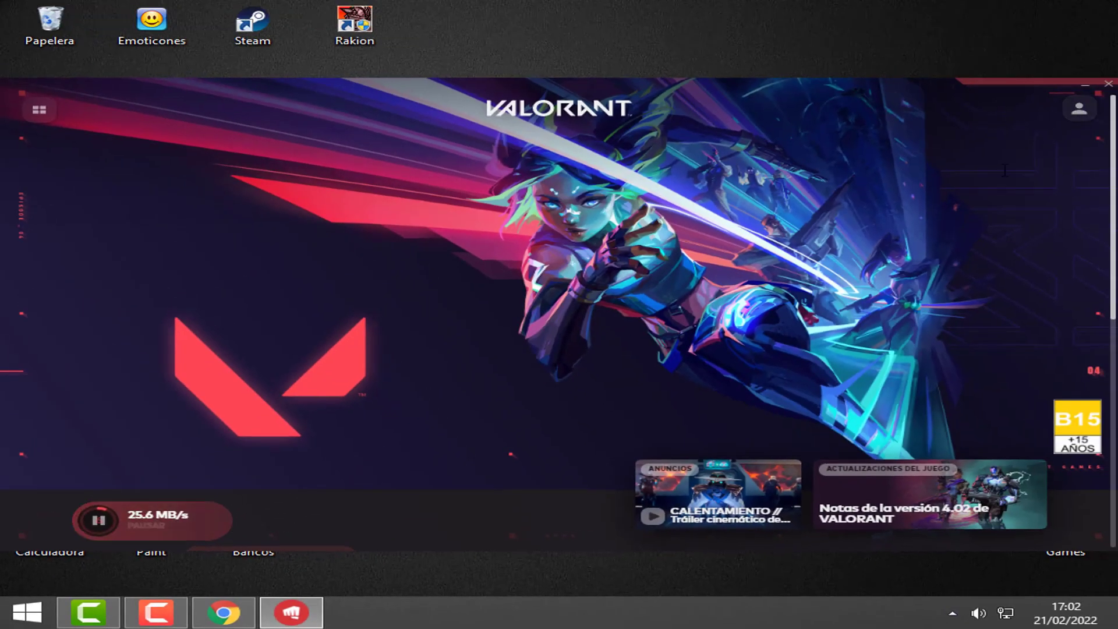
mouse_move(222, 525)
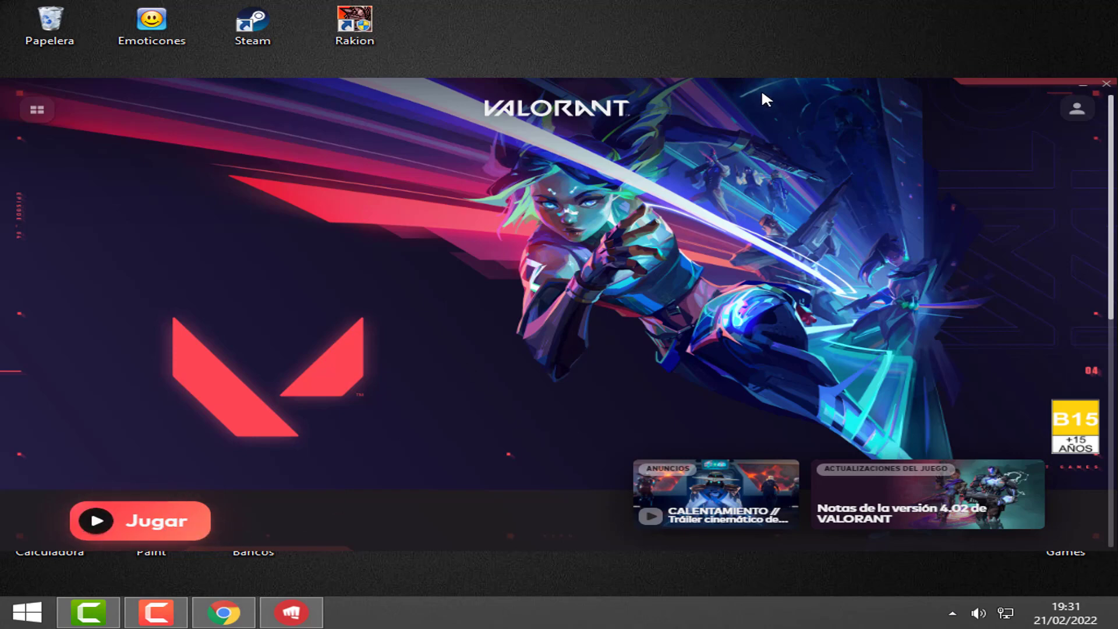
Close the Riot Client and reveal the hidden system tray icons, including Riot Vanguard
click(1106, 86)
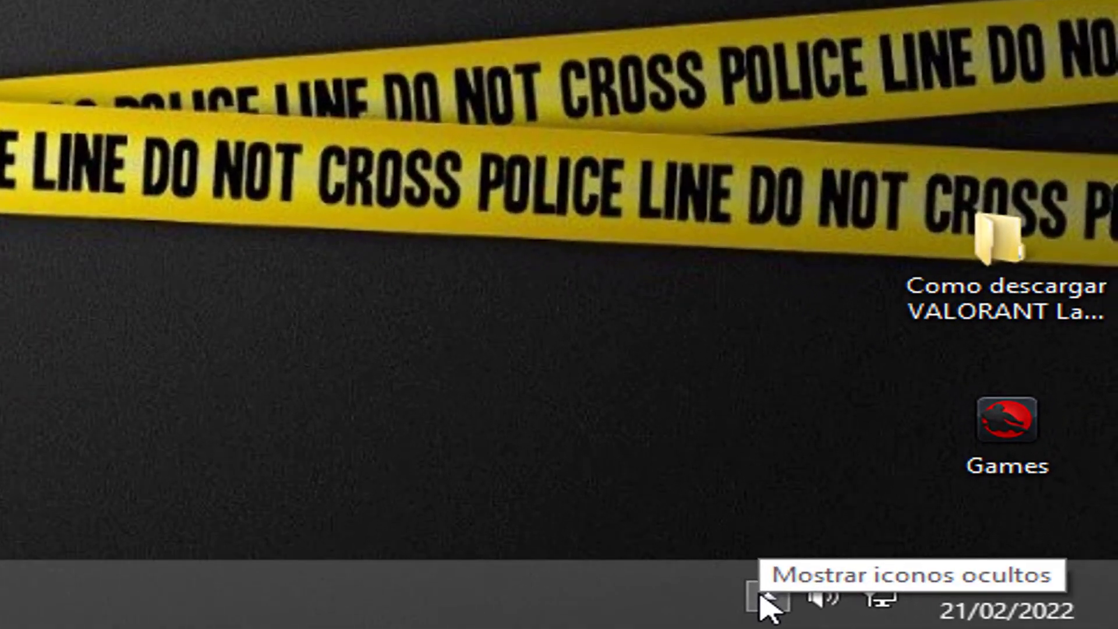
click(761, 595)
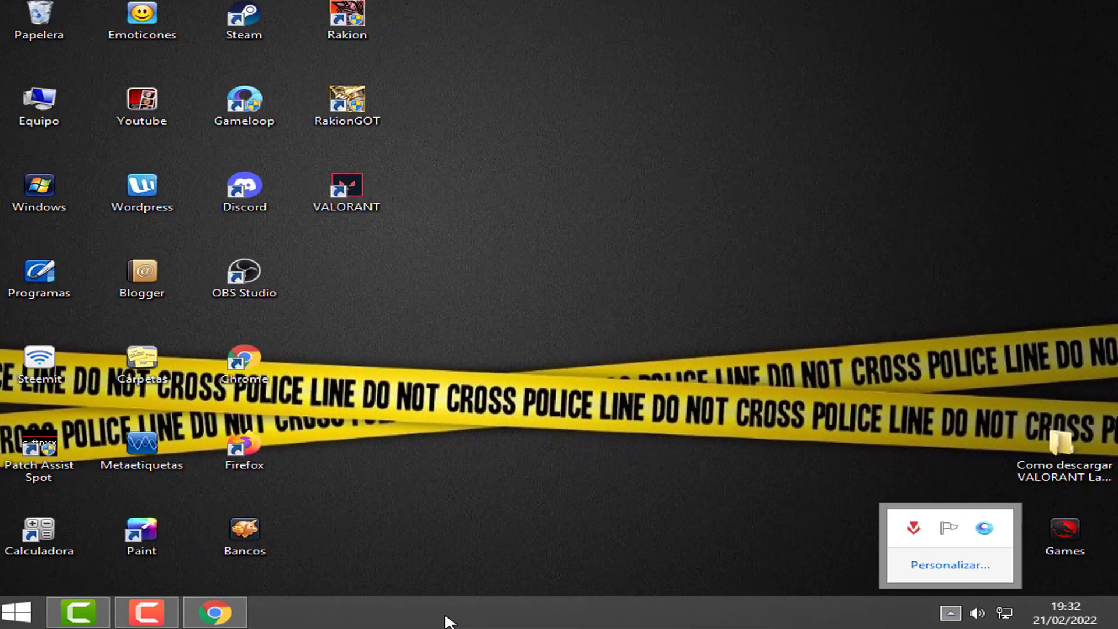
Open Task Manager from the taskbar and expand it to the detailed Procesos view
right_click(452, 619)
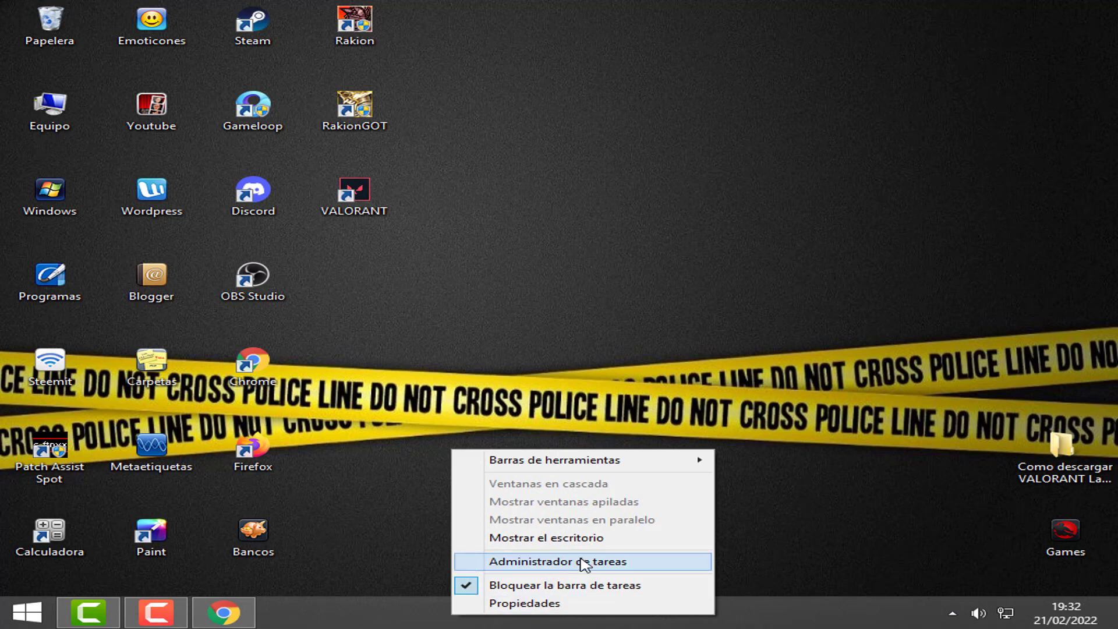
click(584, 562)
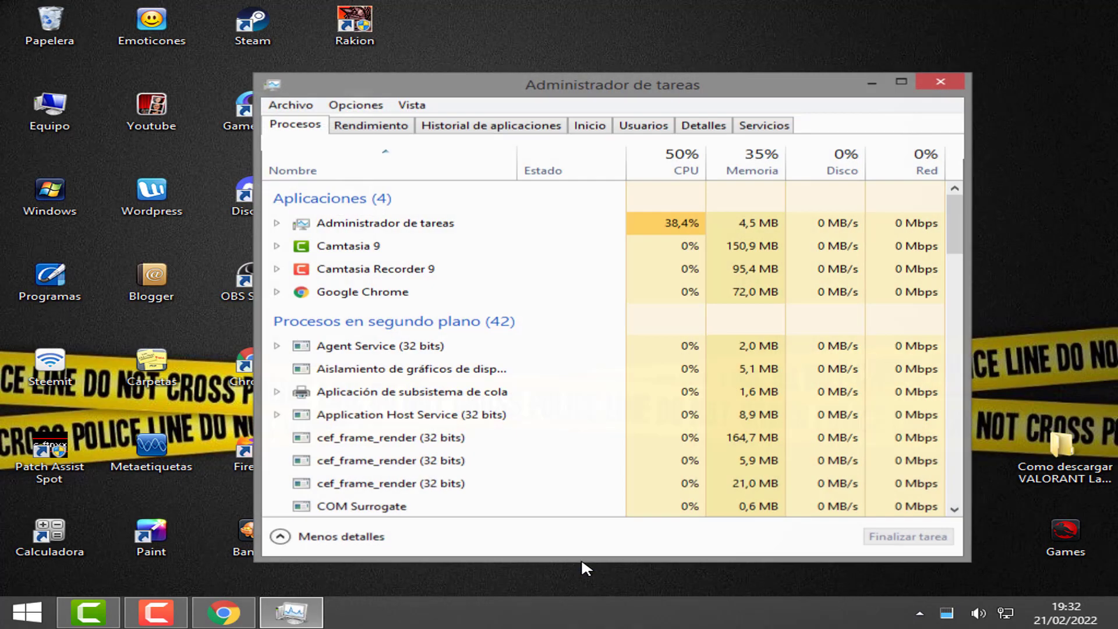
drag(632, 90, 584, 73)
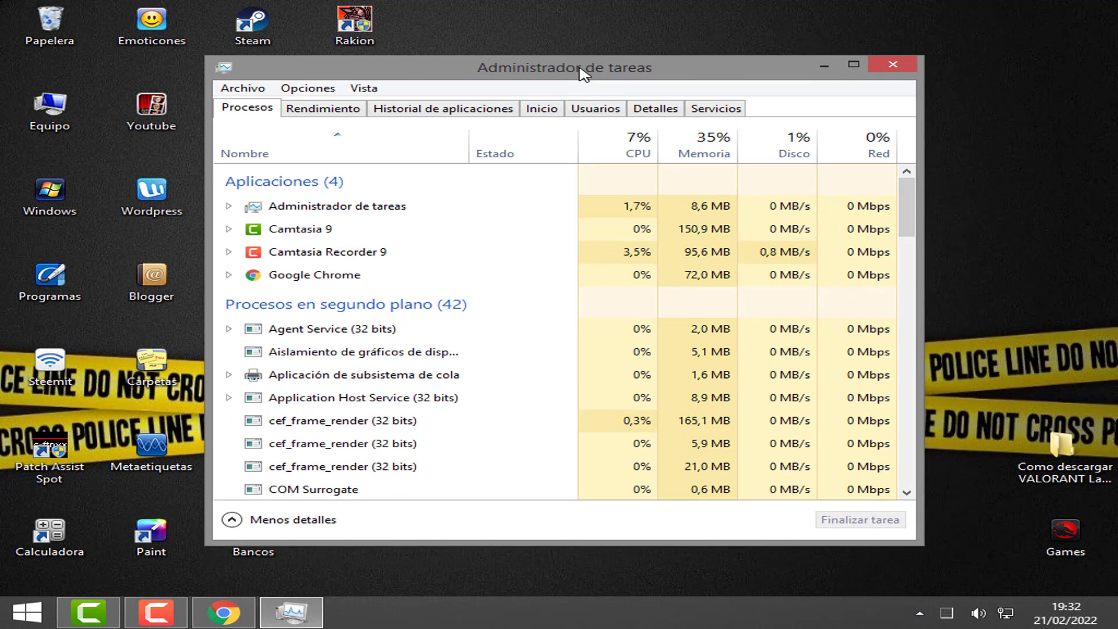
click(278, 519)
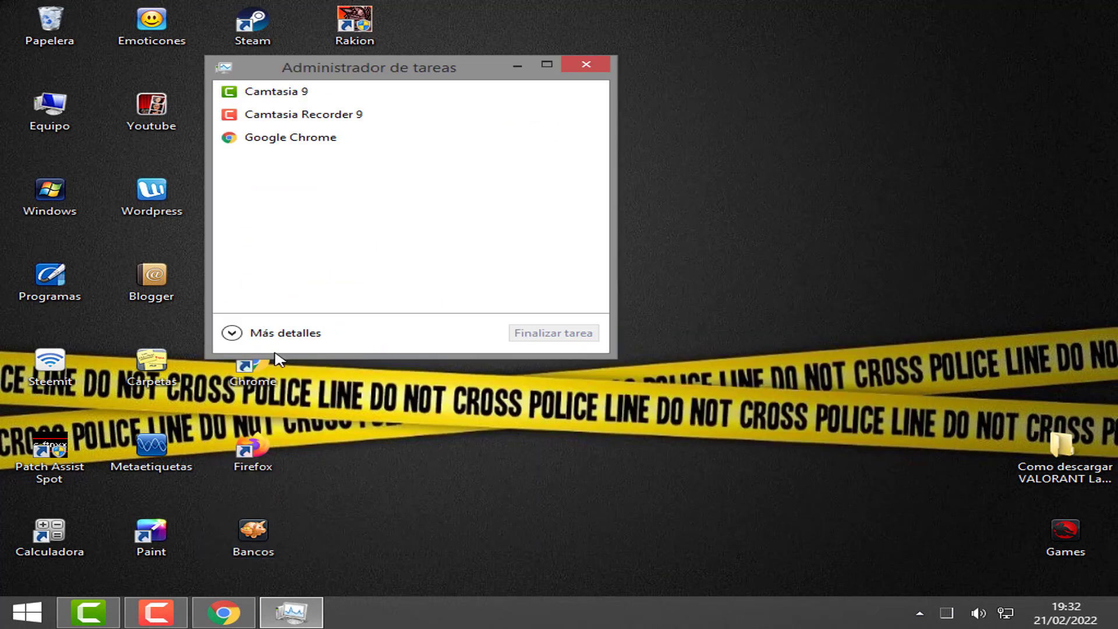
drag(418, 76, 442, 98)
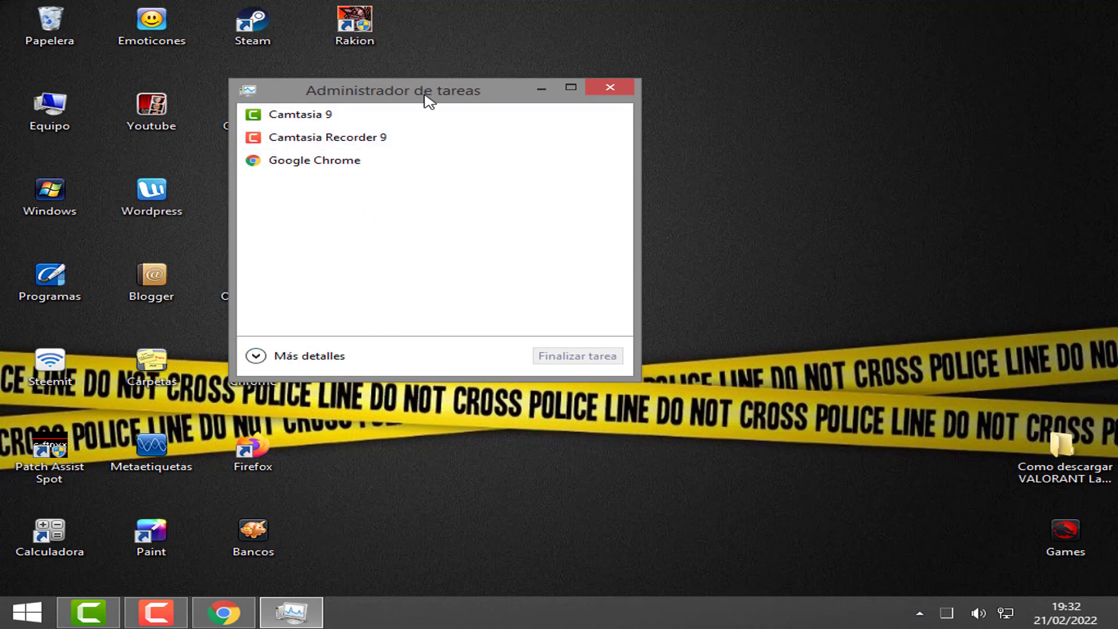
click(268, 360)
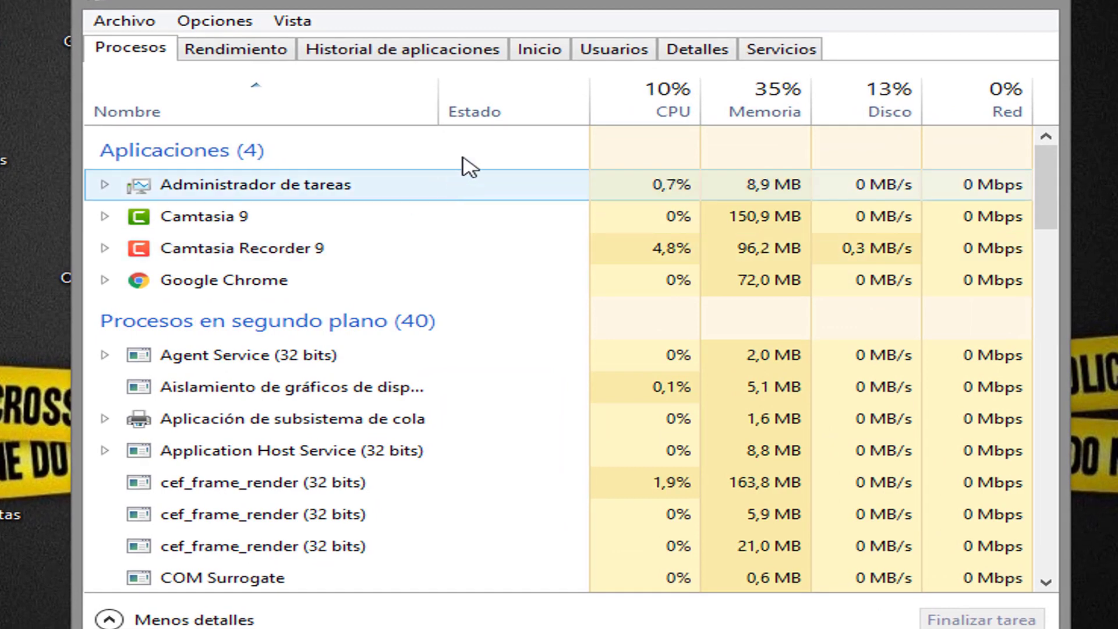
Disable the Vanguard tray notification startup entry under Inicio, then close Task Manager
click(539, 50)
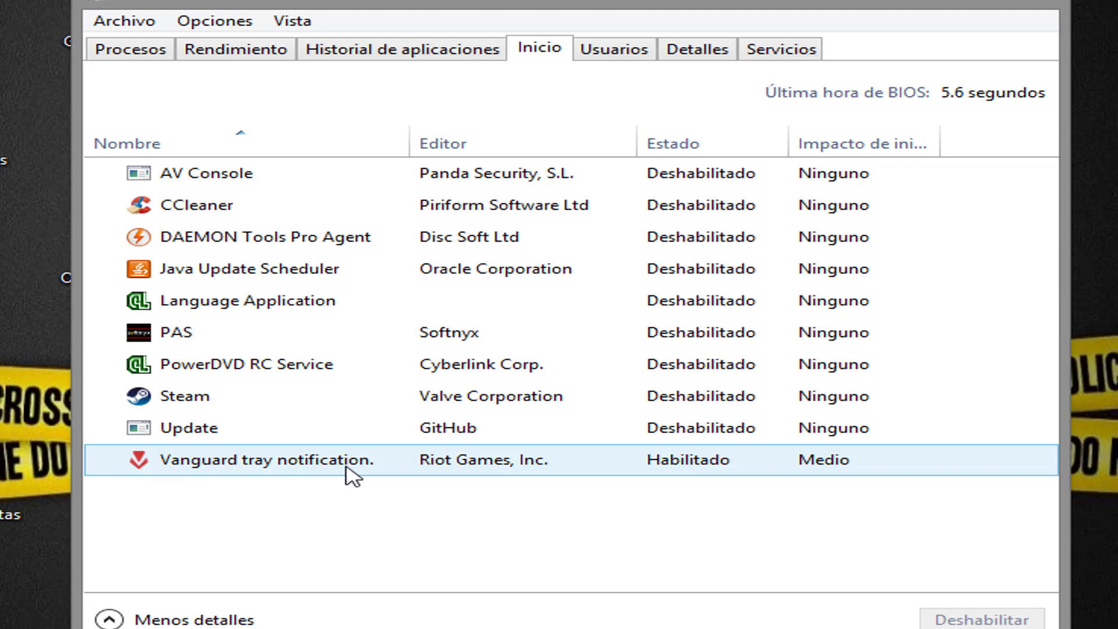
click(314, 466)
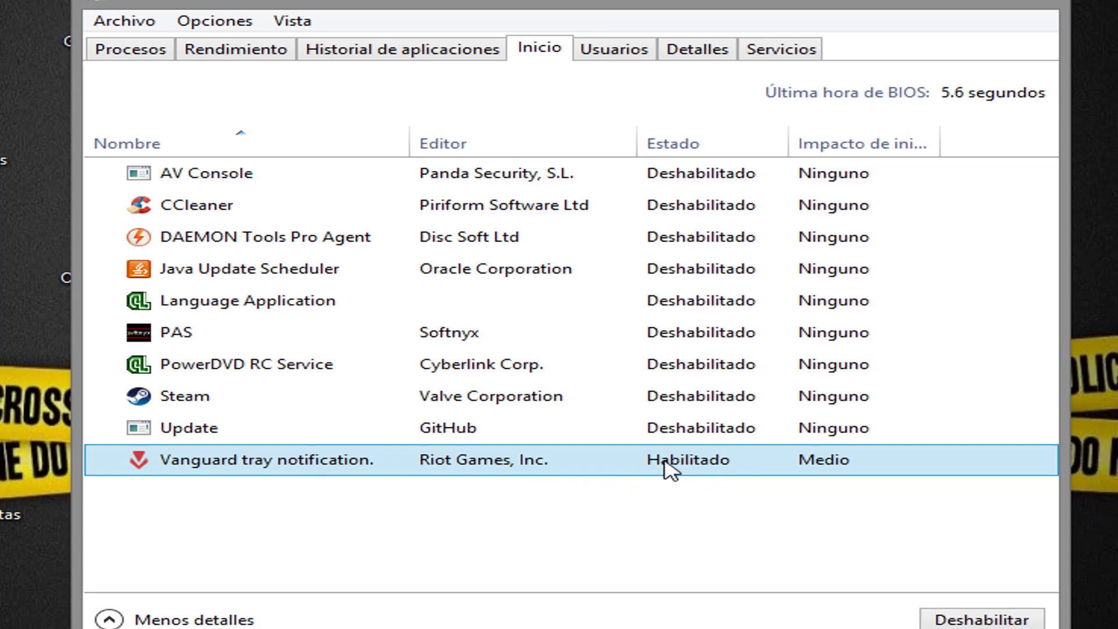
right_click(792, 468)
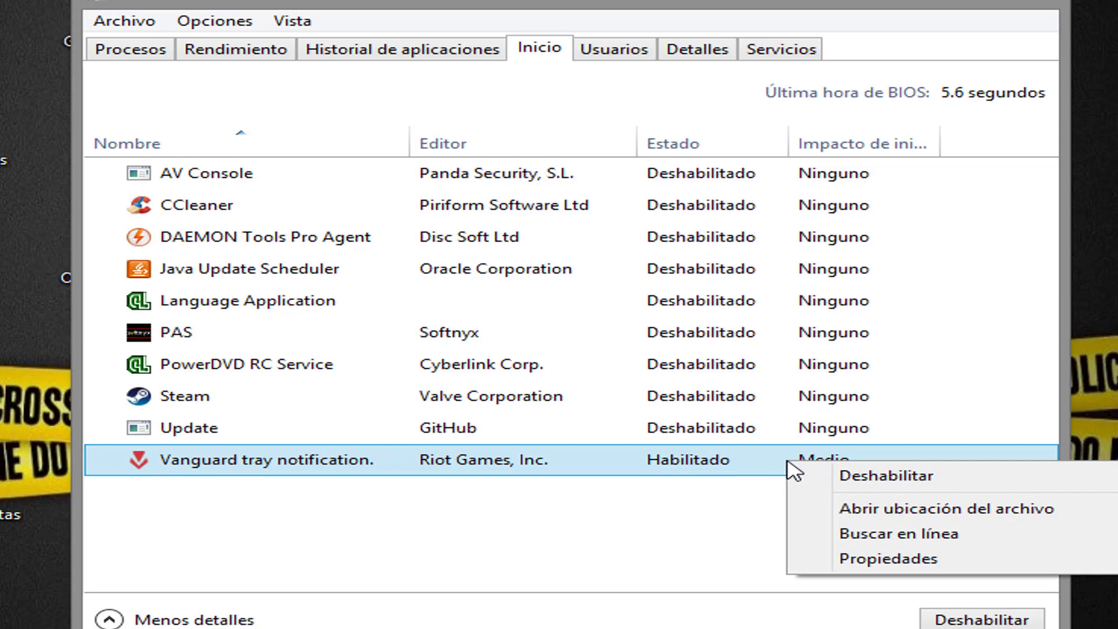
click(886, 476)
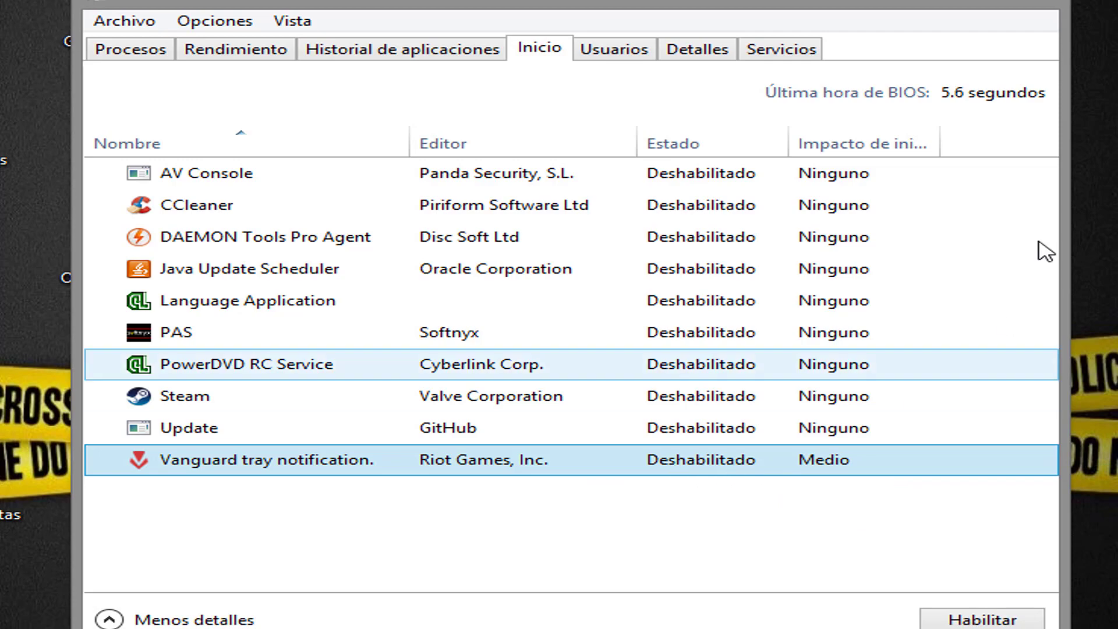
click(1039, 3)
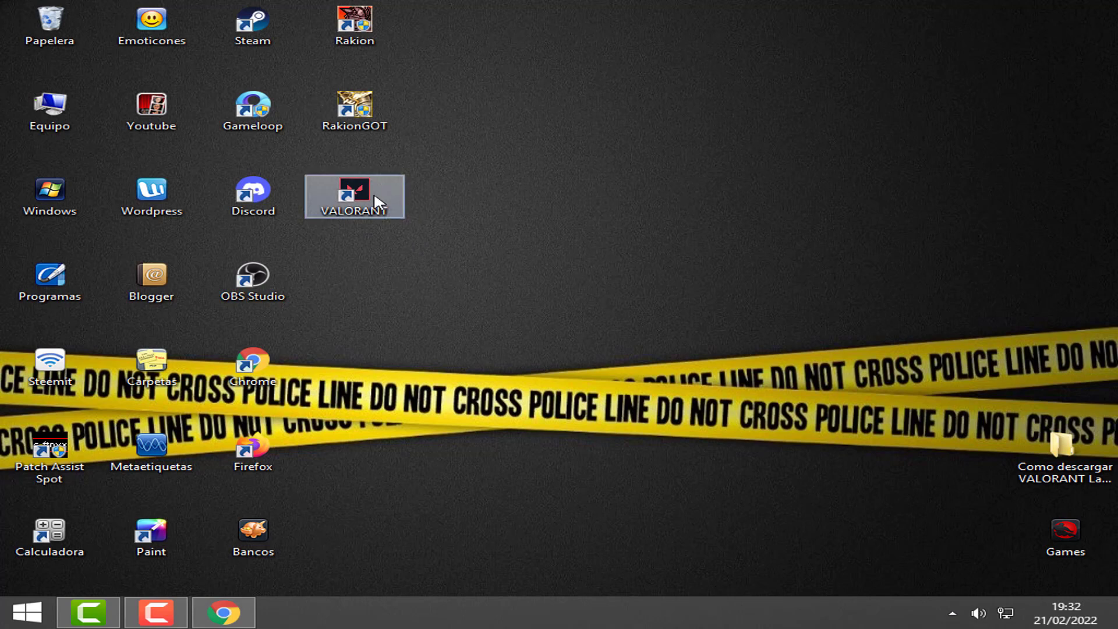
In the VALORANT shortcut's Propiedades, set Ejecutar to Minimizada on the Acceso directo tab
right_click(374, 196)
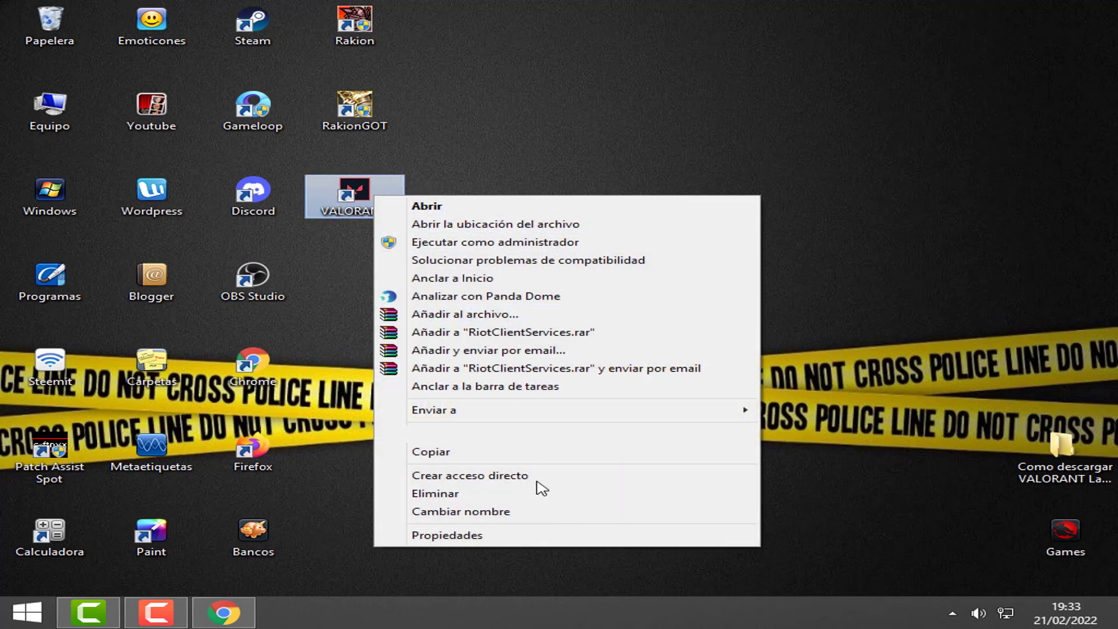
click(481, 536)
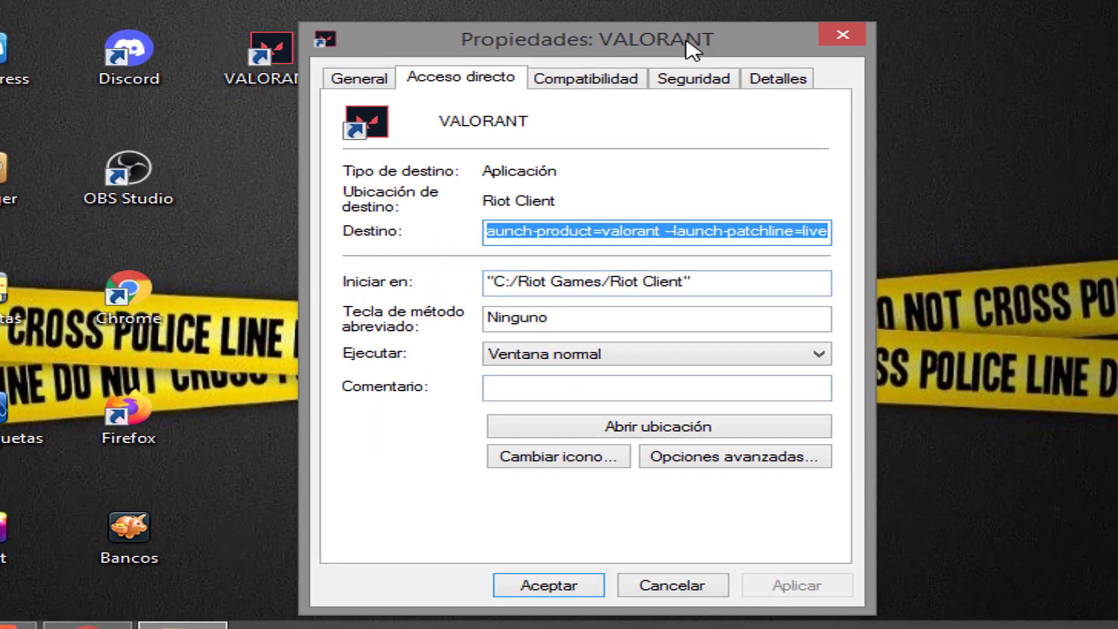
drag(693, 52, 710, 3)
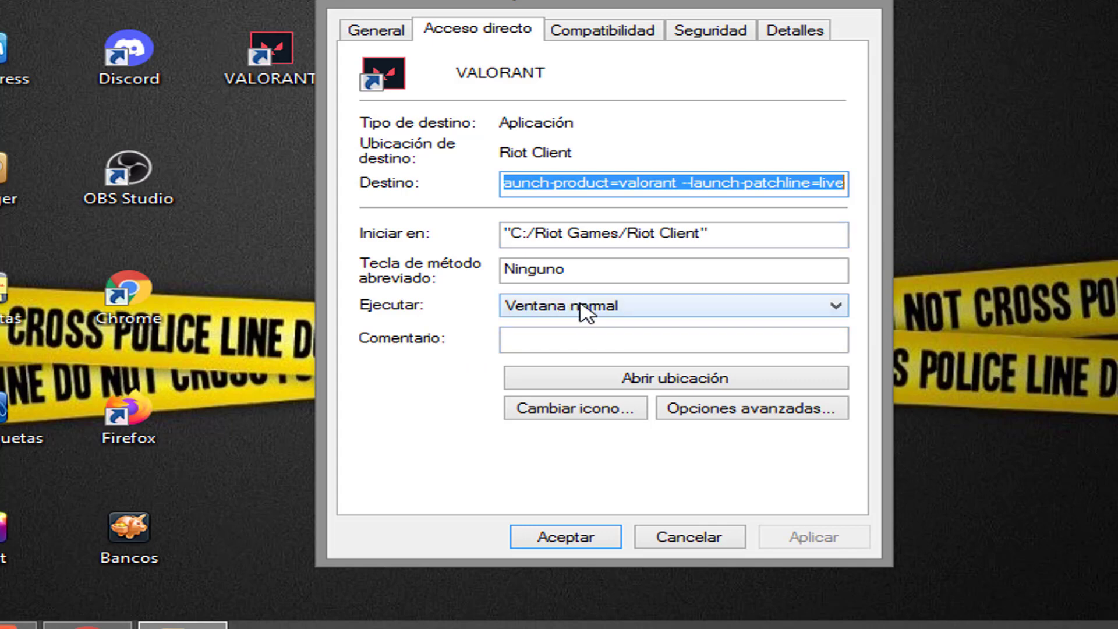
click(581, 309)
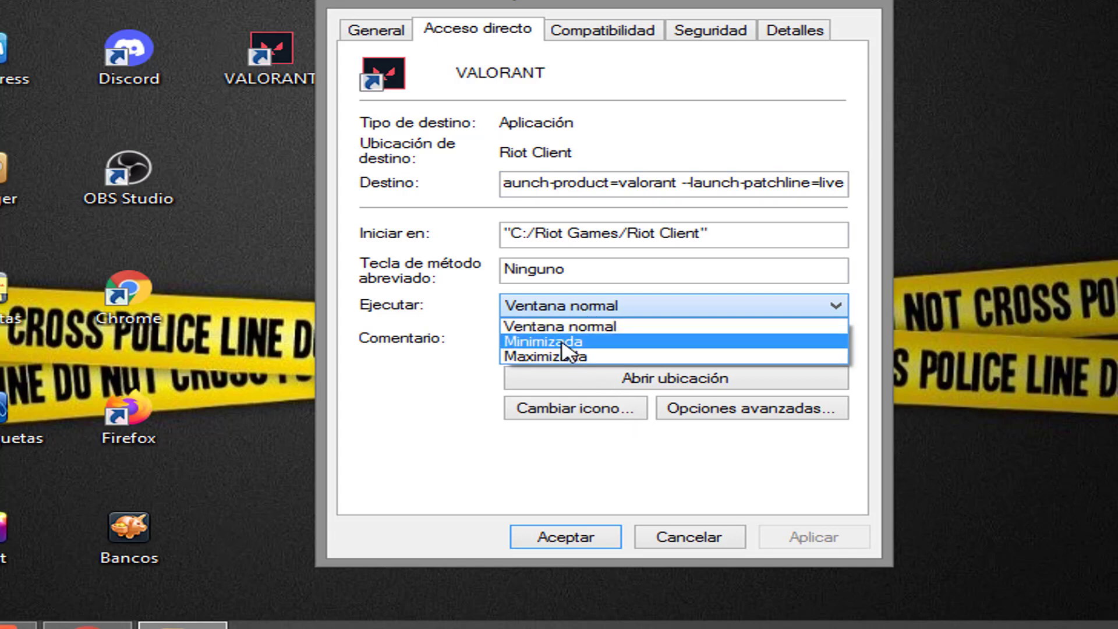
click(563, 344)
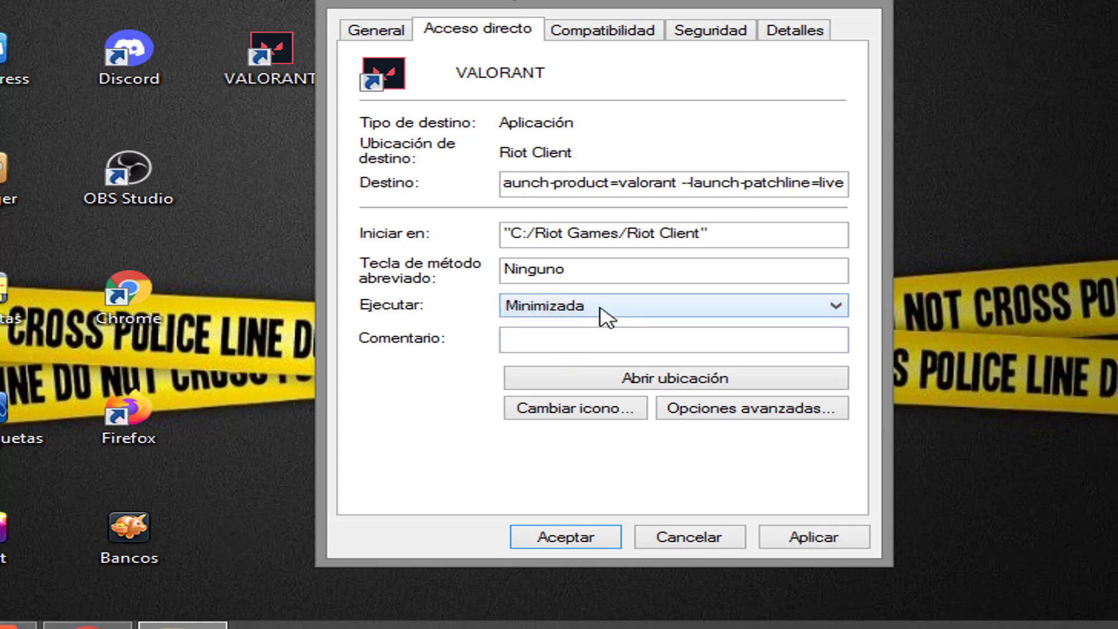
Enable Windows 8 compatibility mode for the VALORANT shortcut and apply it with Aceptar
click(605, 35)
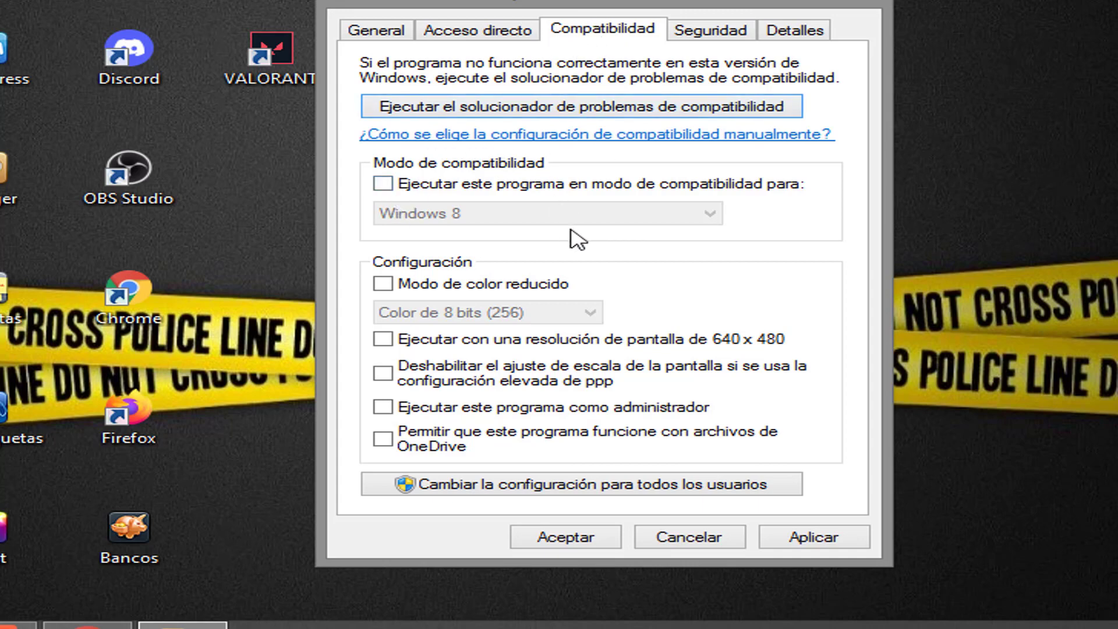
click(383, 185)
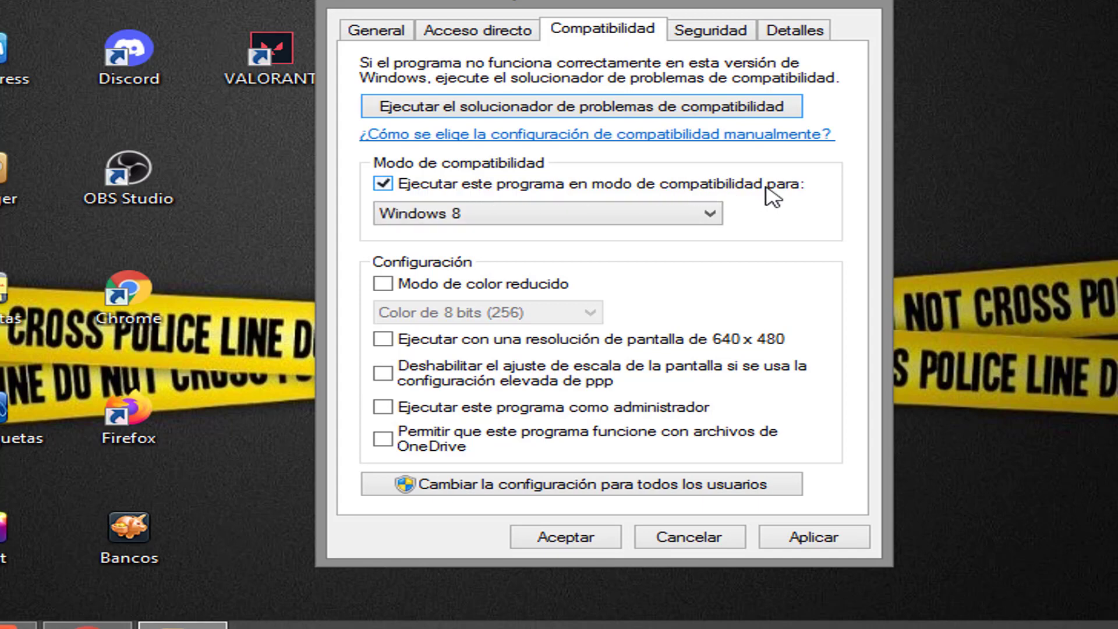
click(708, 215)
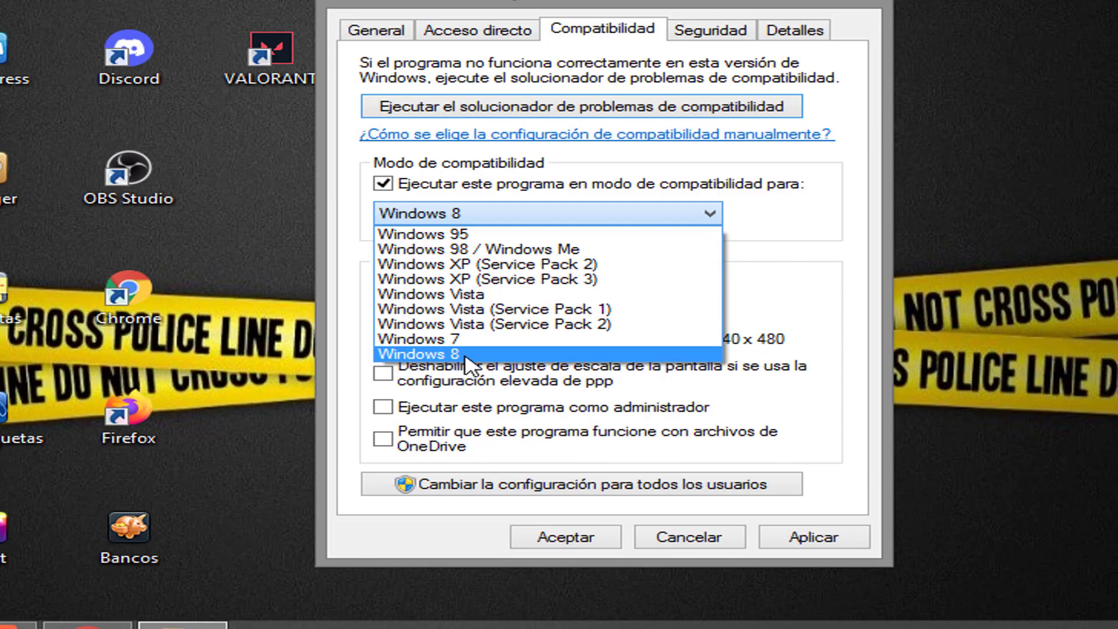
click(466, 357)
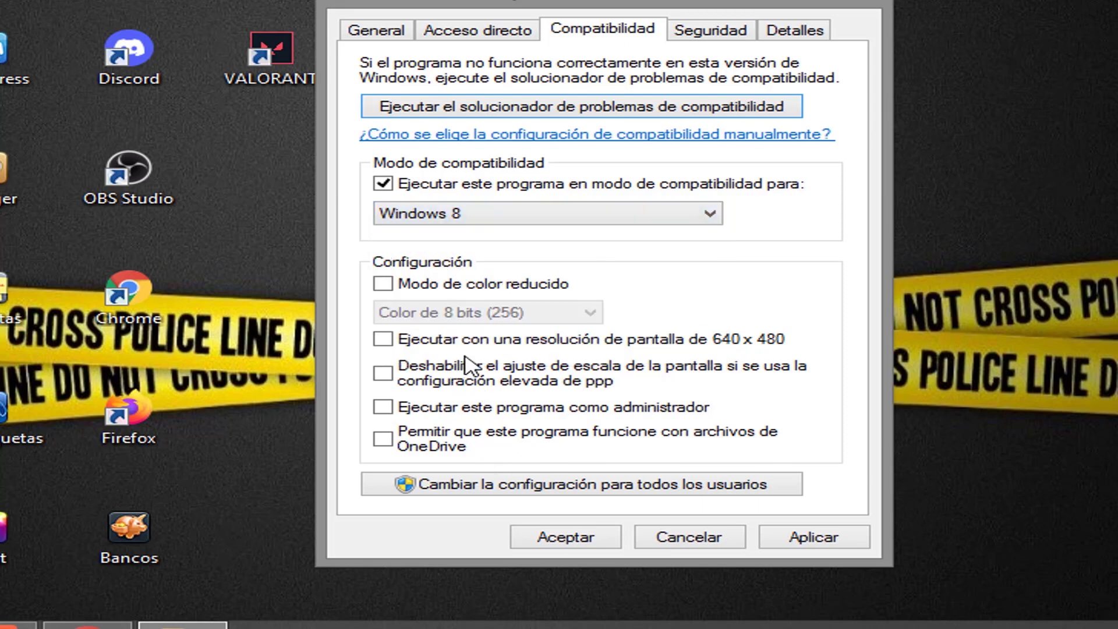
click(781, 543)
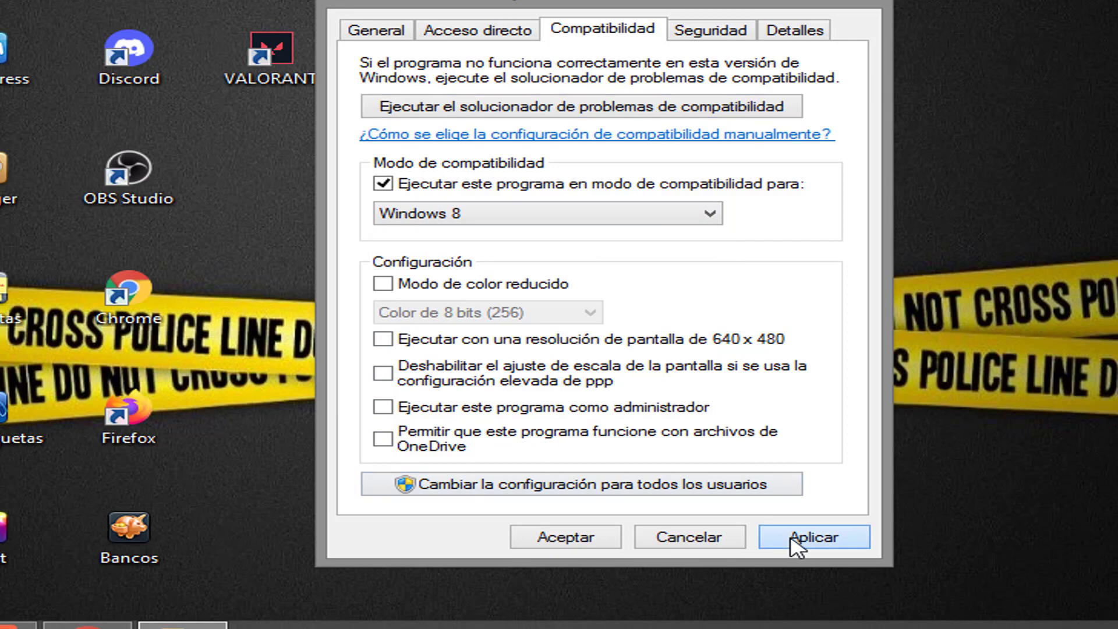
click(577, 537)
click(355, 196)
Run VALORANT as administrator from its desktop shortcut
right_click(359, 198)
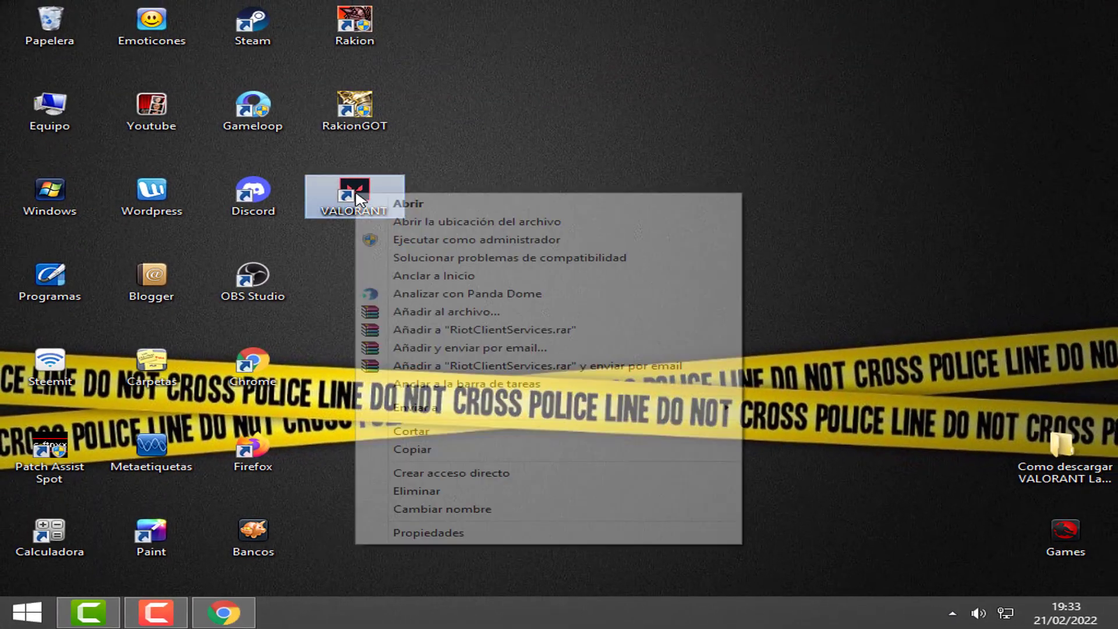
click(460, 240)
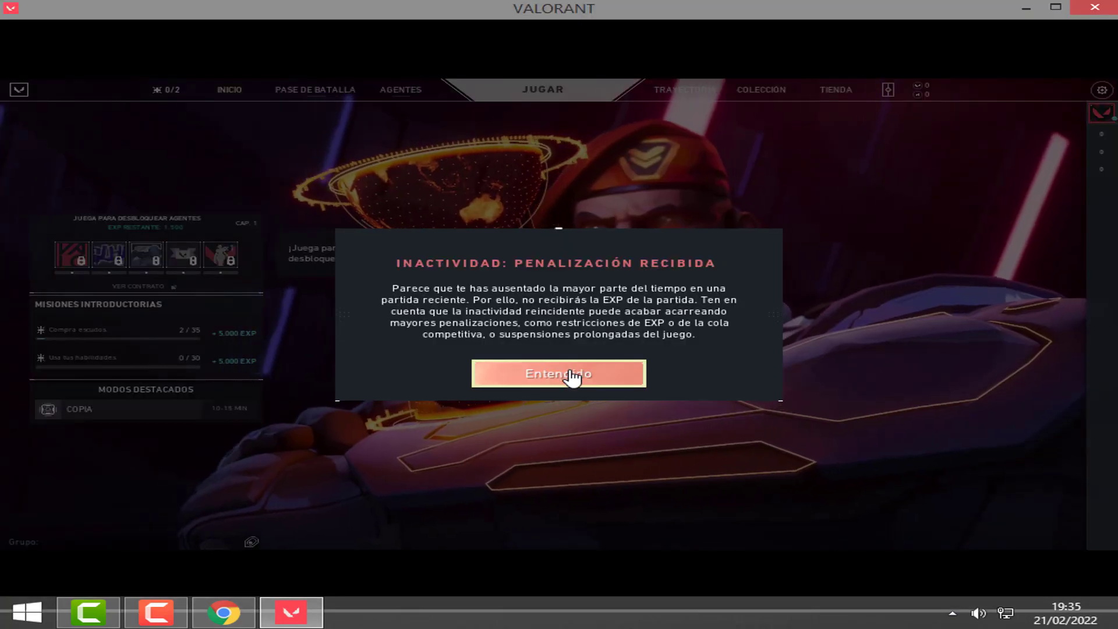
Acknowledge the inactivity penalty with Entendido and go to the JUGAR lobby
click(570, 374)
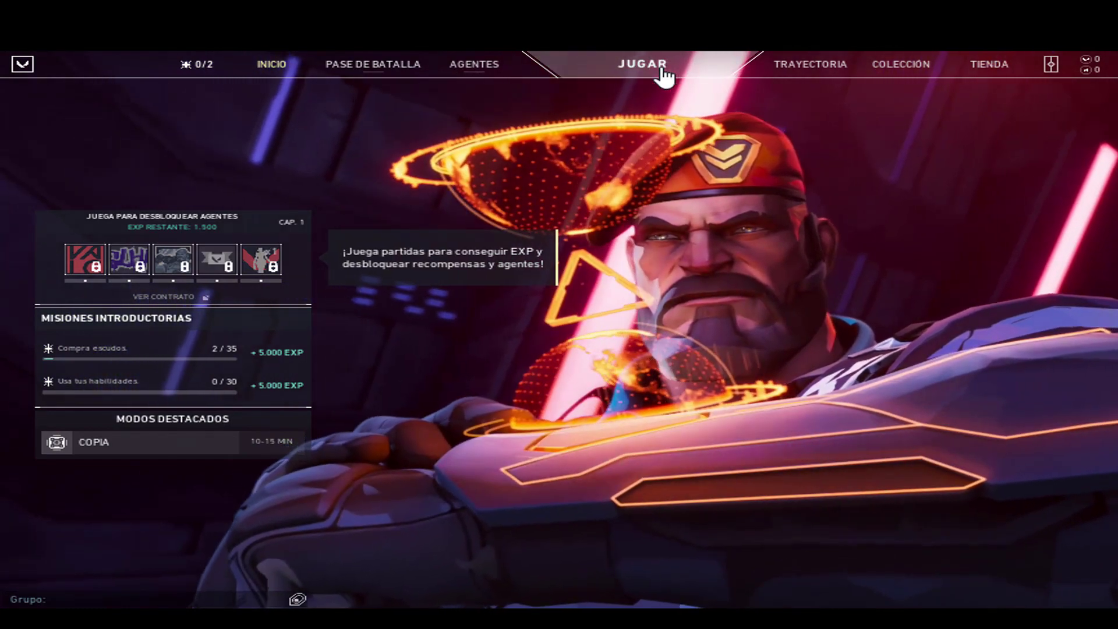
click(661, 76)
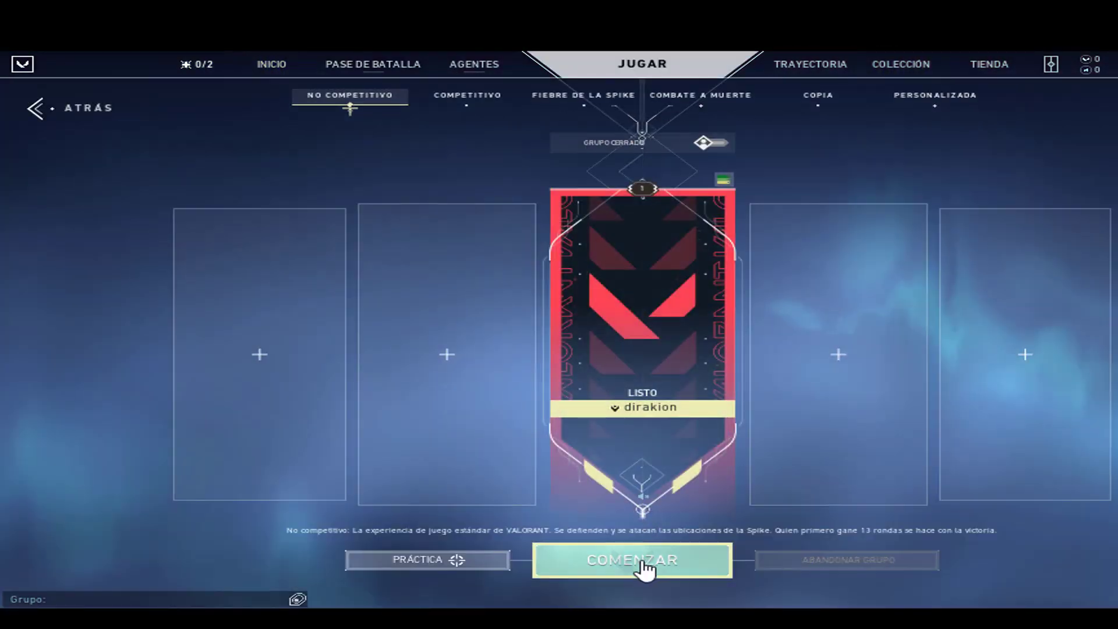